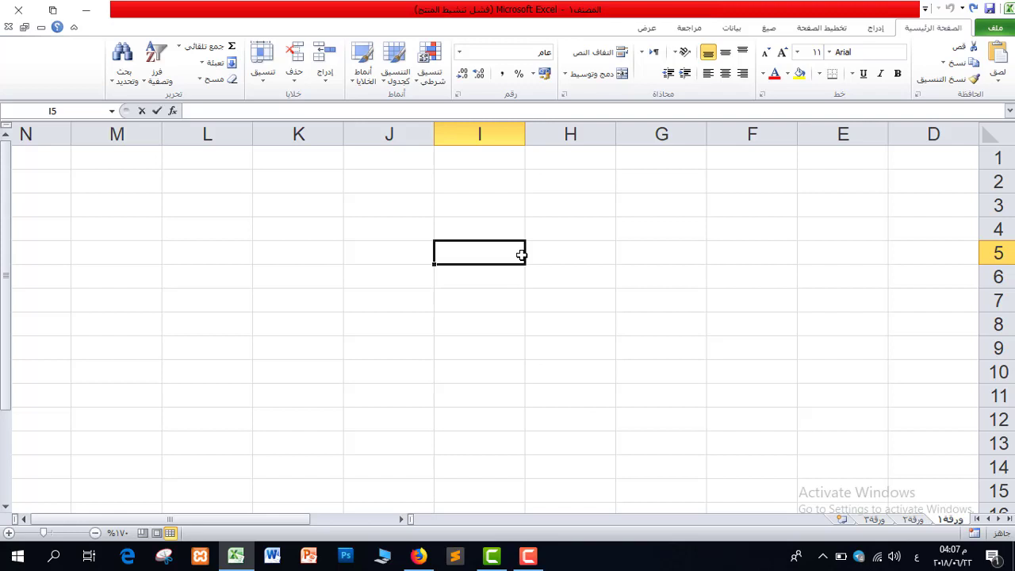
Enter 50 in cell I5 and 60 in cell J5.
type("50")
left_click(384, 246)
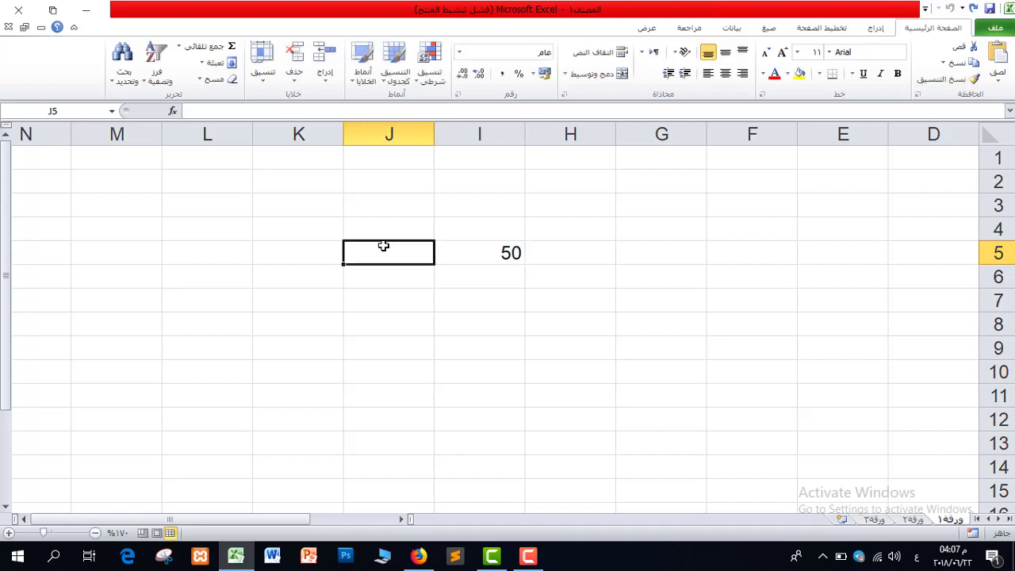
type("60")
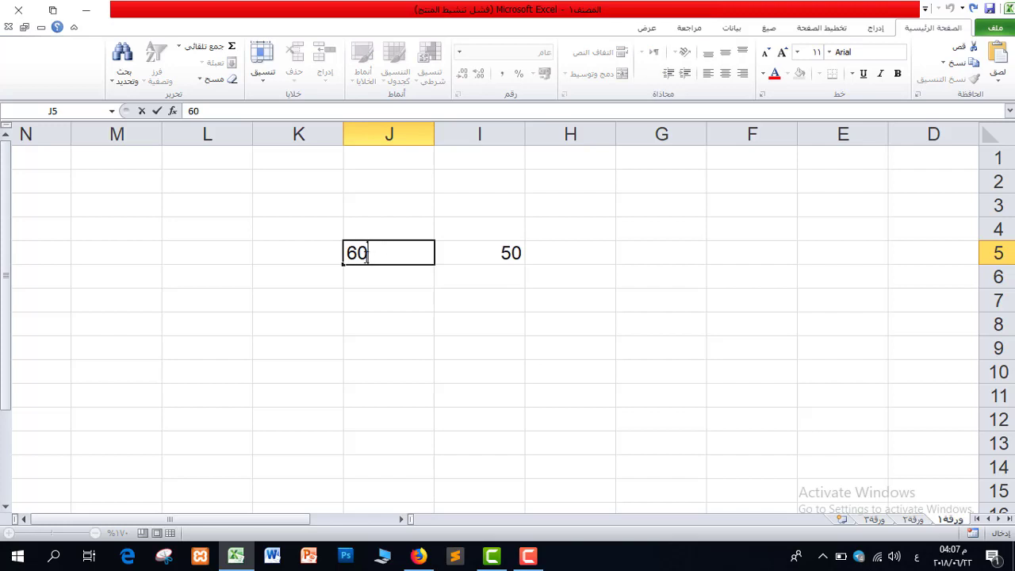
left_click(220, 247)
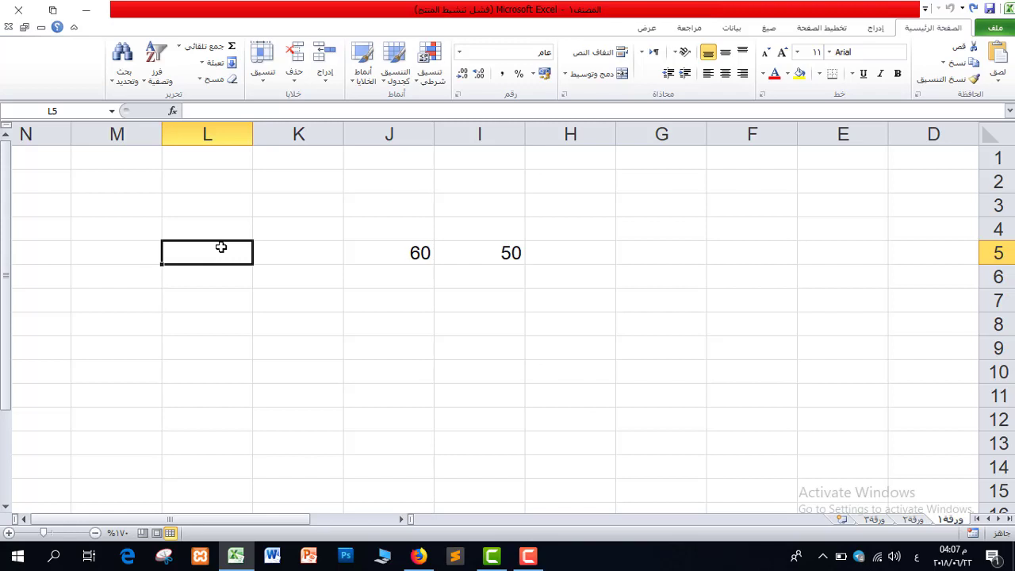
Add the two numbers in row 5 with the formula =I5+J5 in cell L5.
left_click_drag(522, 248, 417, 252)
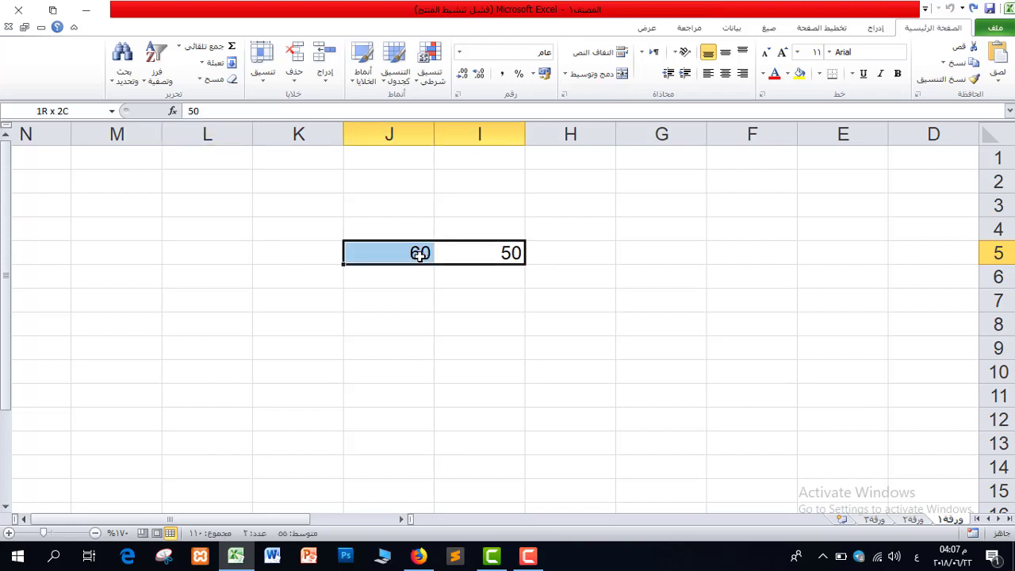
left_click(229, 259)
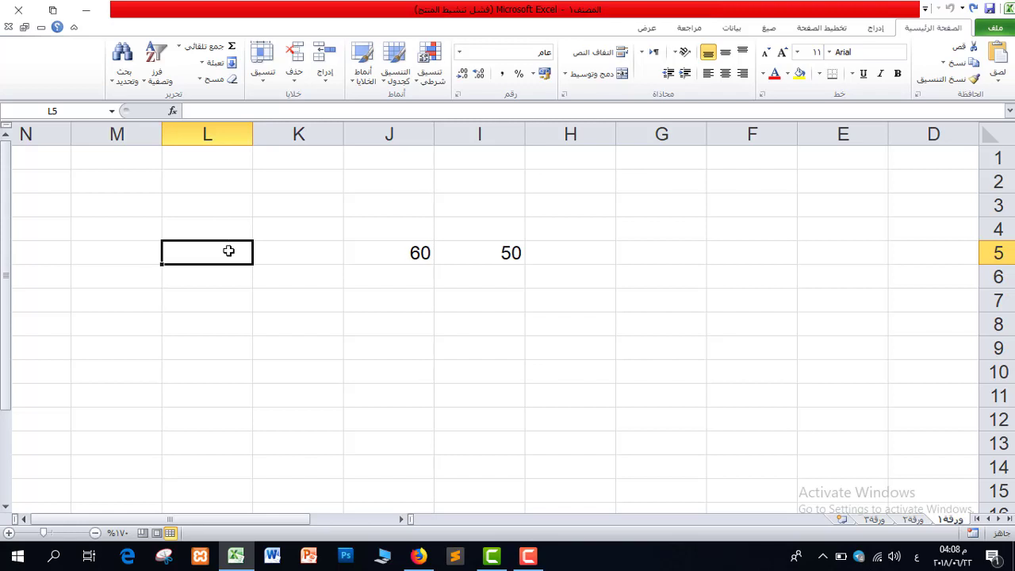
type("=")
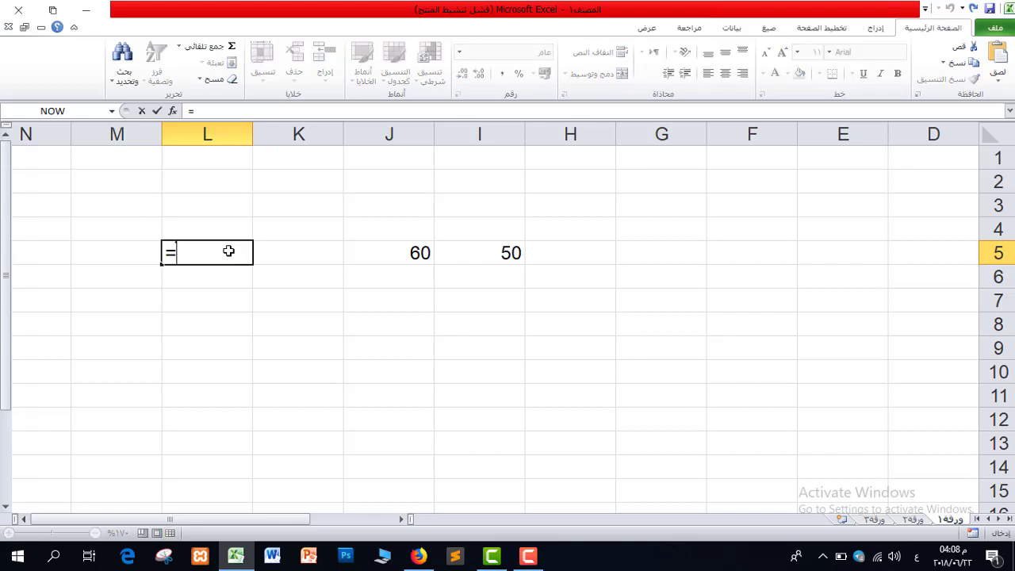
left_click(503, 252)
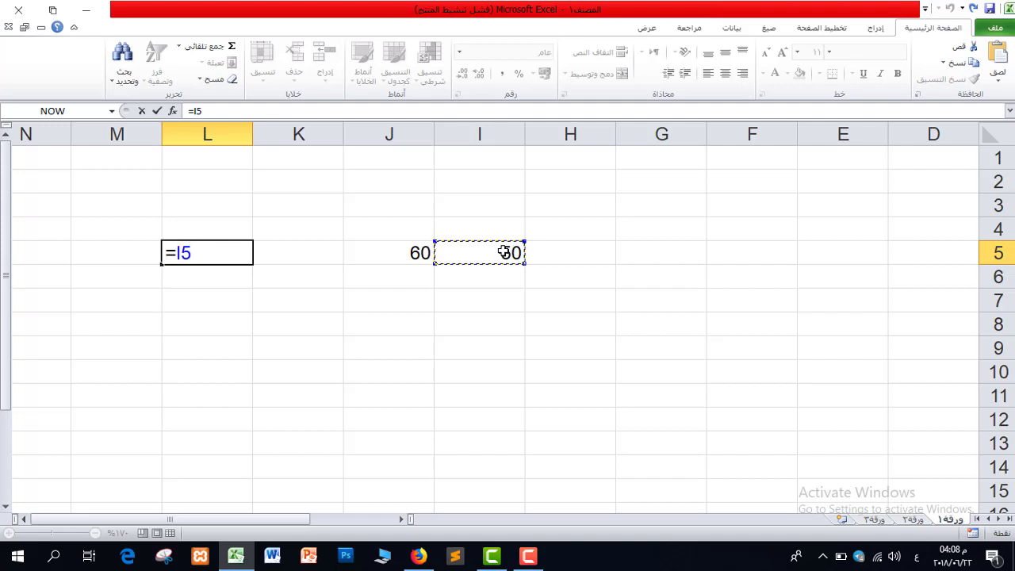
type("+")
left_click(413, 252)
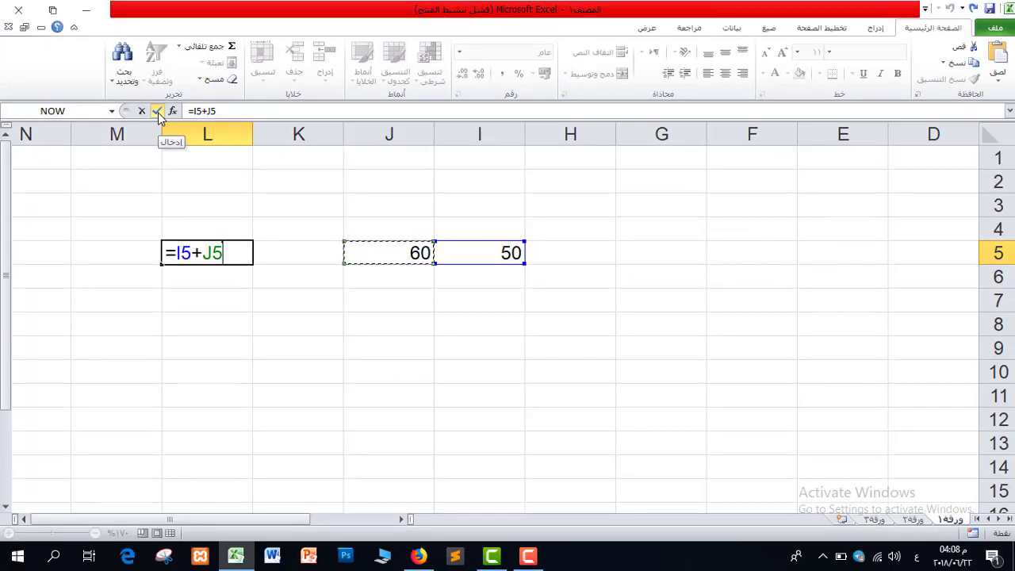
left_click(158, 113)
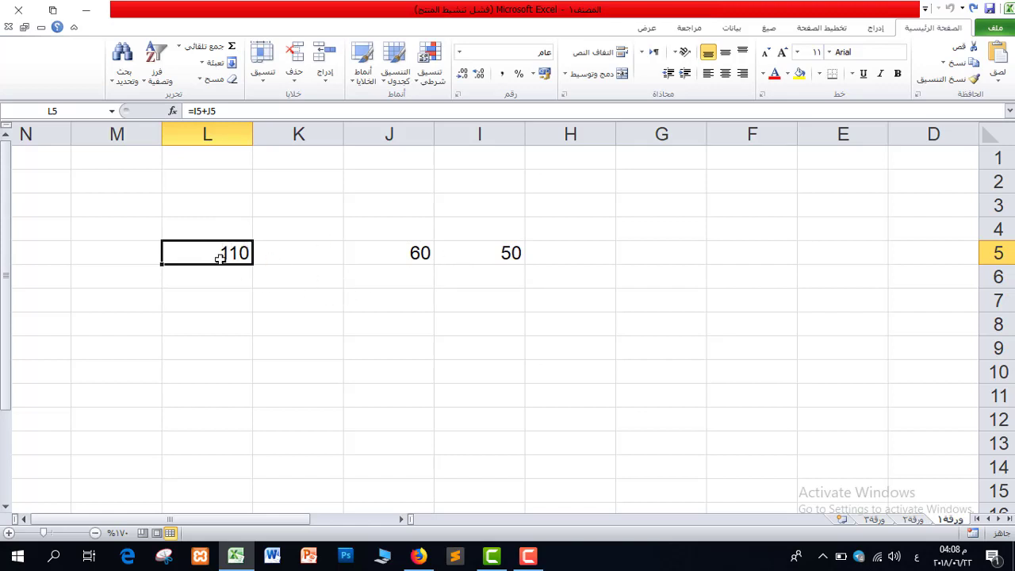
Change the value in cell I5 to 100.
left_click(487, 249)
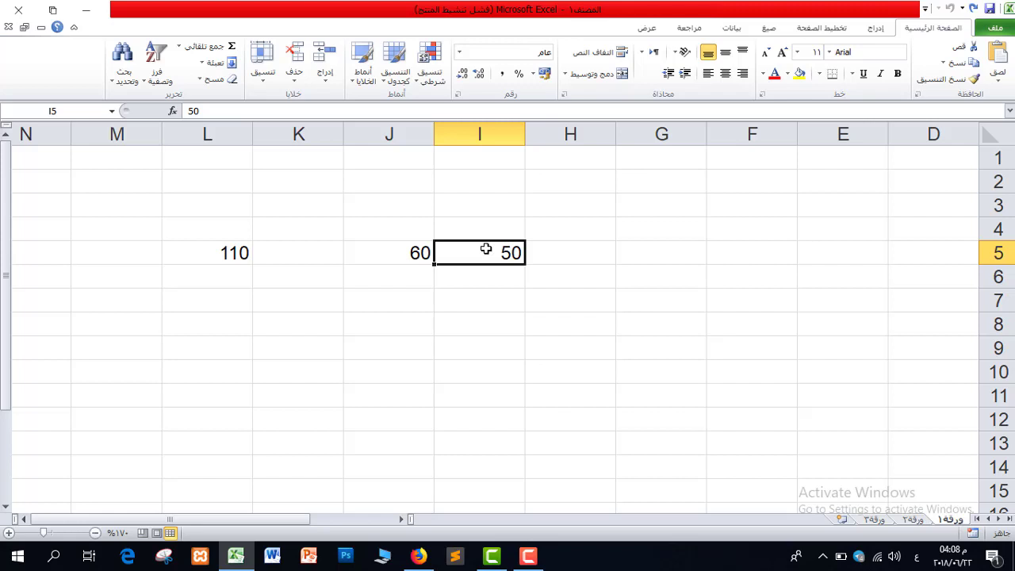
type("100")
key("Return")
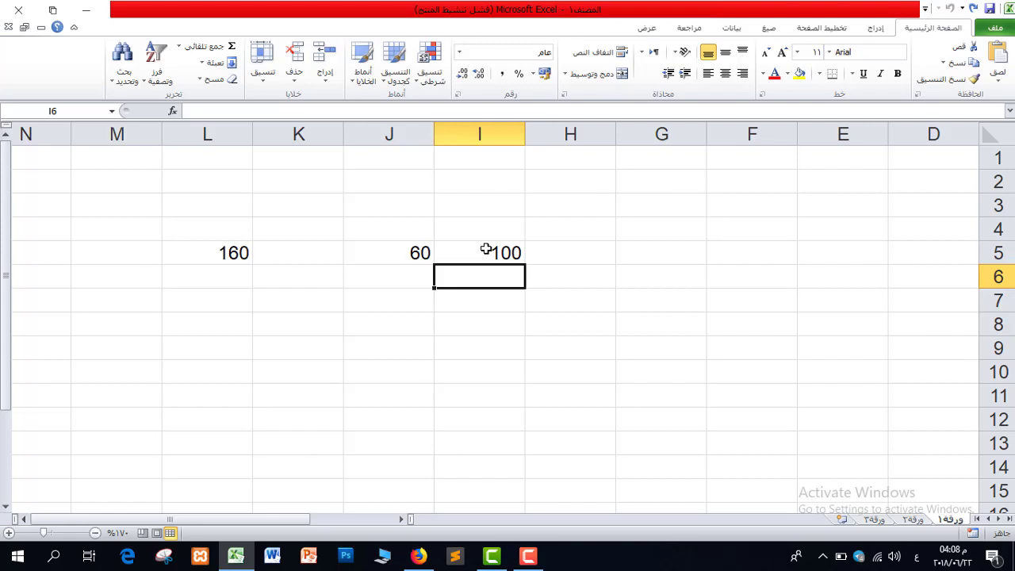
Multiply the two row 5 numbers with the formula =J5*I5 in cell L6.
left_click(226, 272)
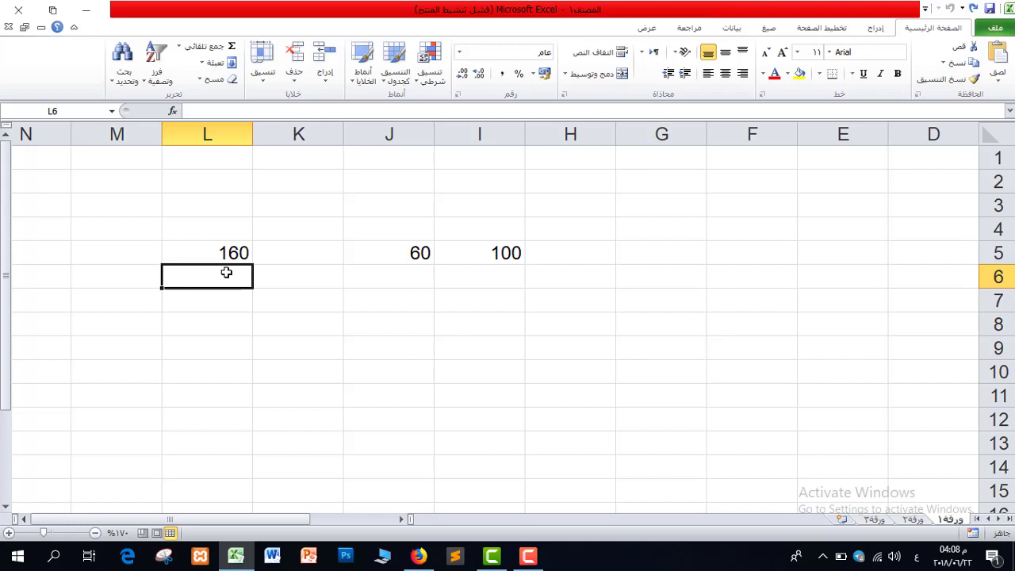
type("=")
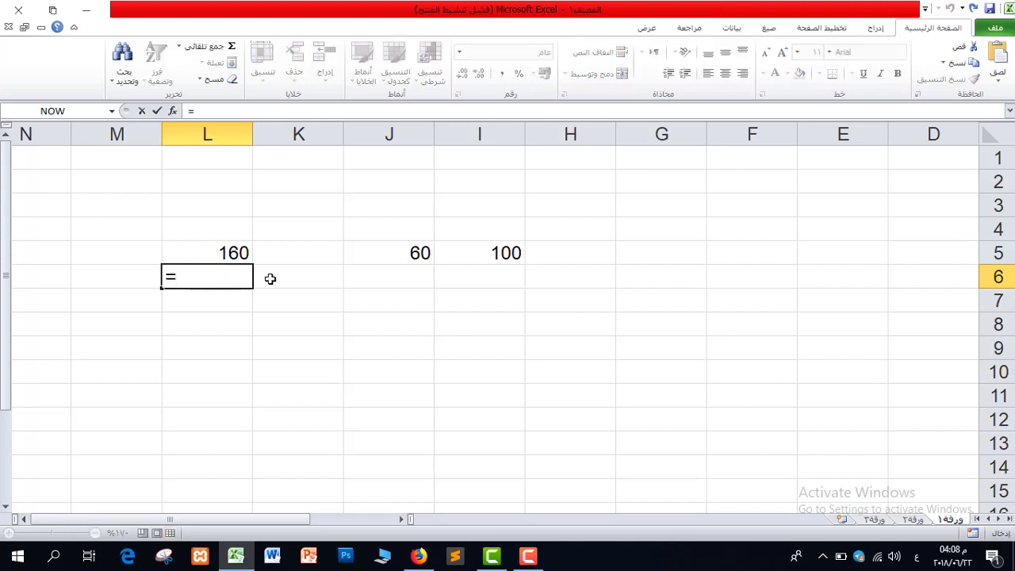
left_click(407, 250)
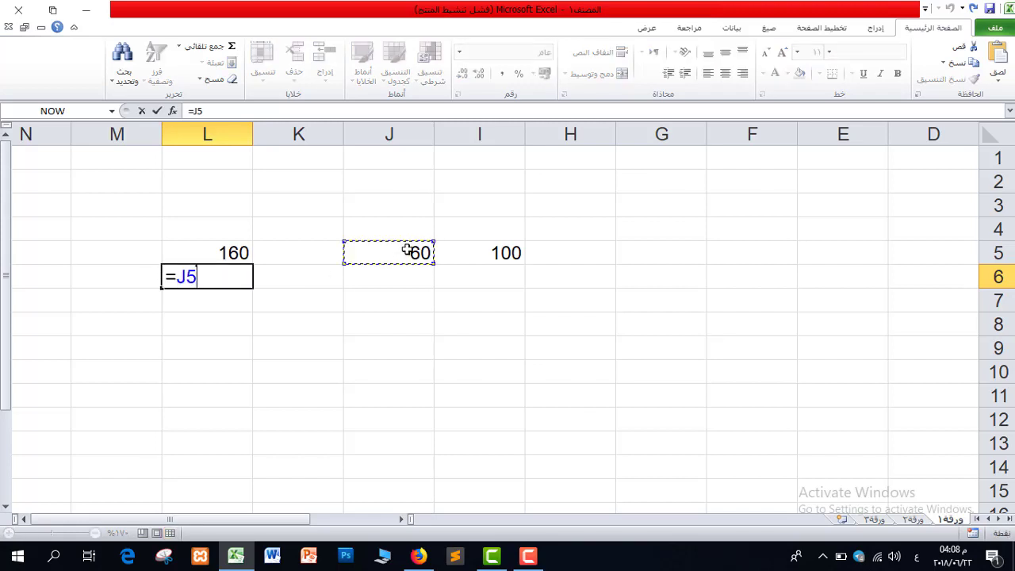
type("*")
left_click(496, 253)
key("Return")
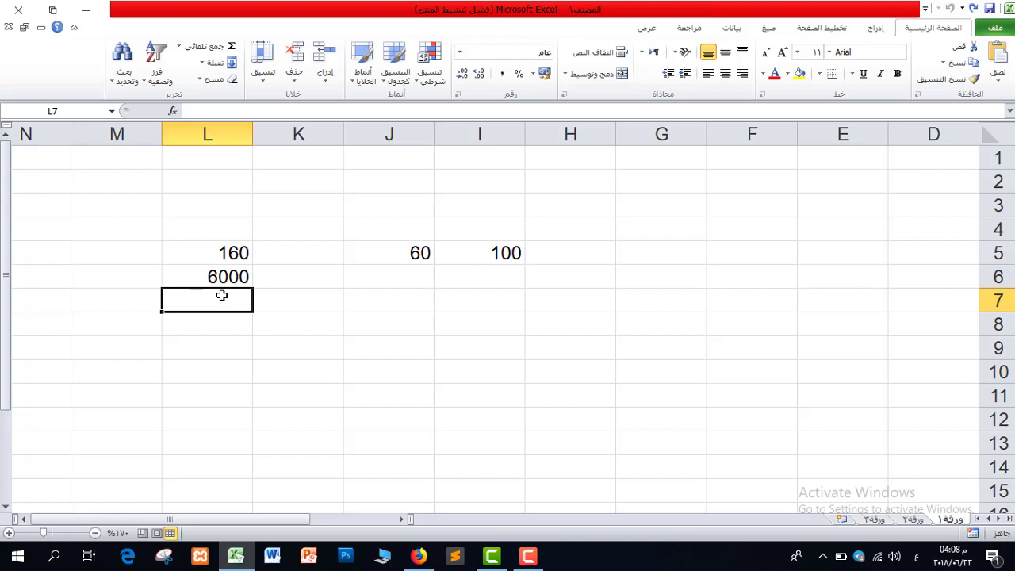
Divide the first number by the second with the formula =I5/J5 in cell L7.
type("=")
left_click(500, 253)
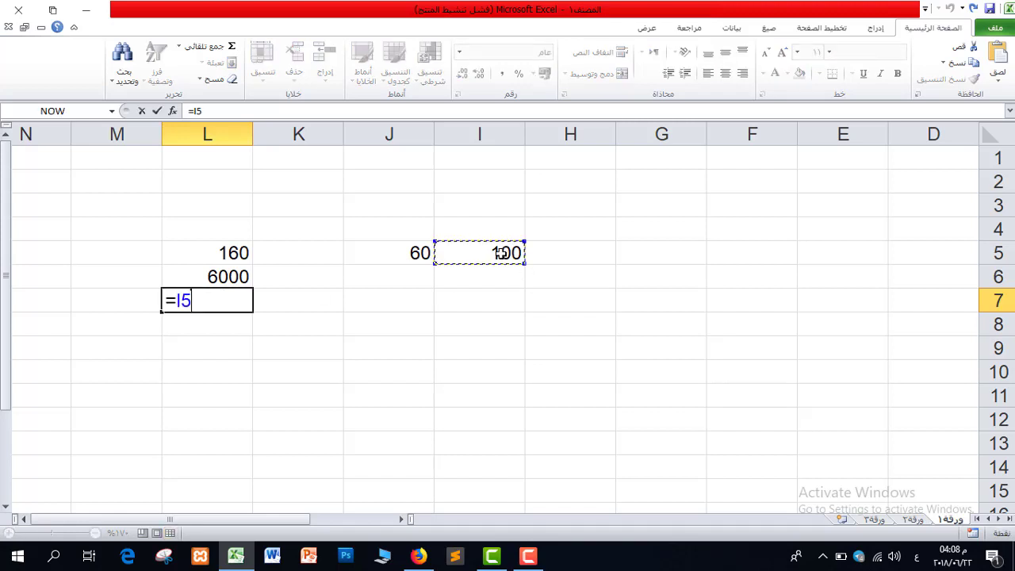
type("/")
left_click(407, 242)
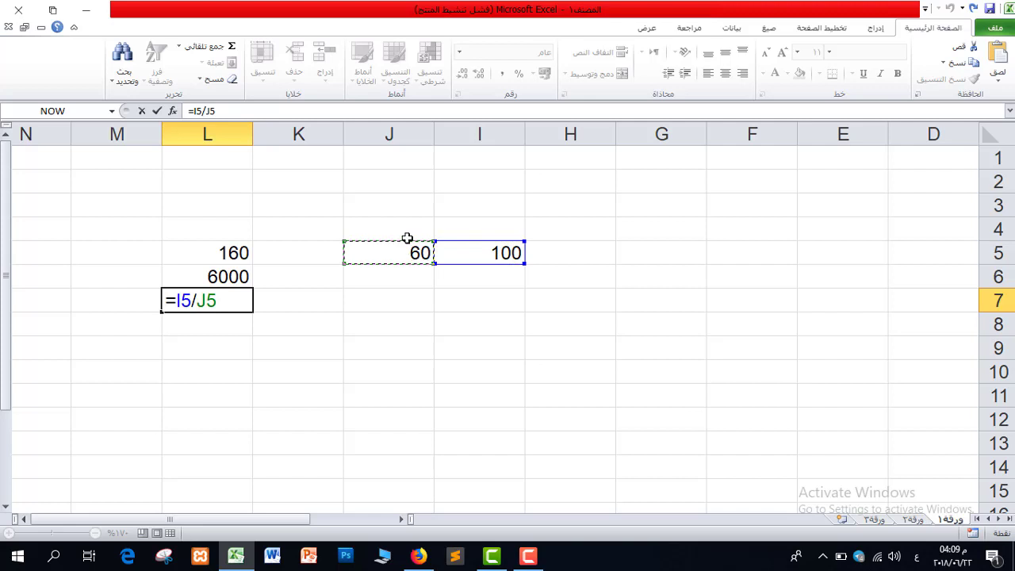
key("Return")
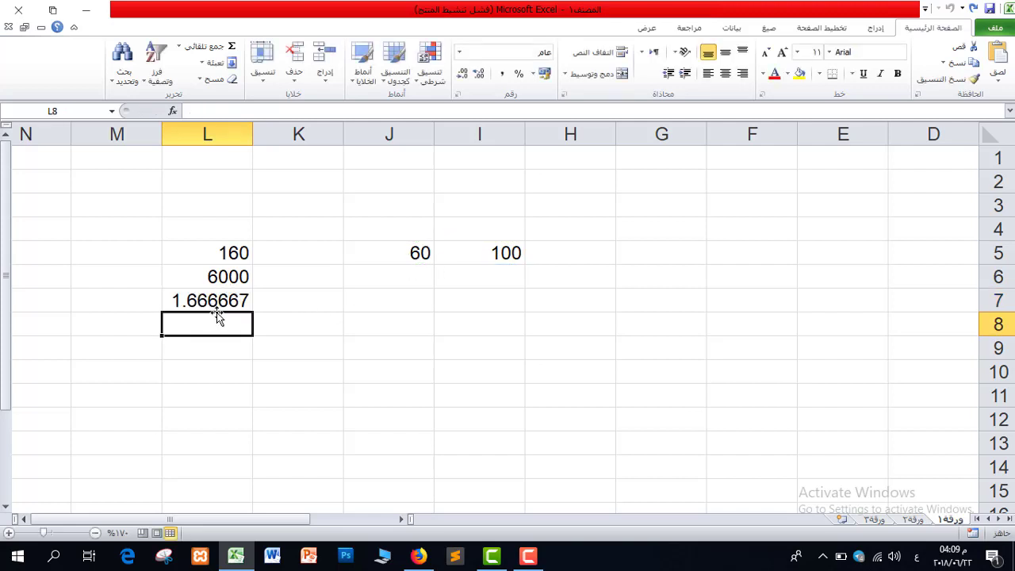
Subtract the second number from the first with the formula =I5-J5 in cell L8.
type("=")
left_click(505, 252)
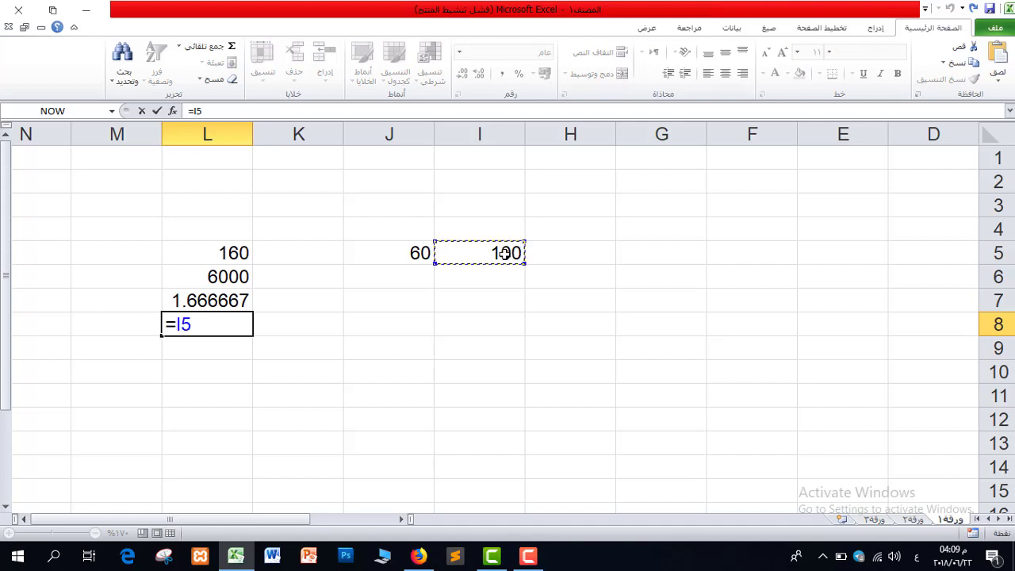
type("-")
left_click(408, 245)
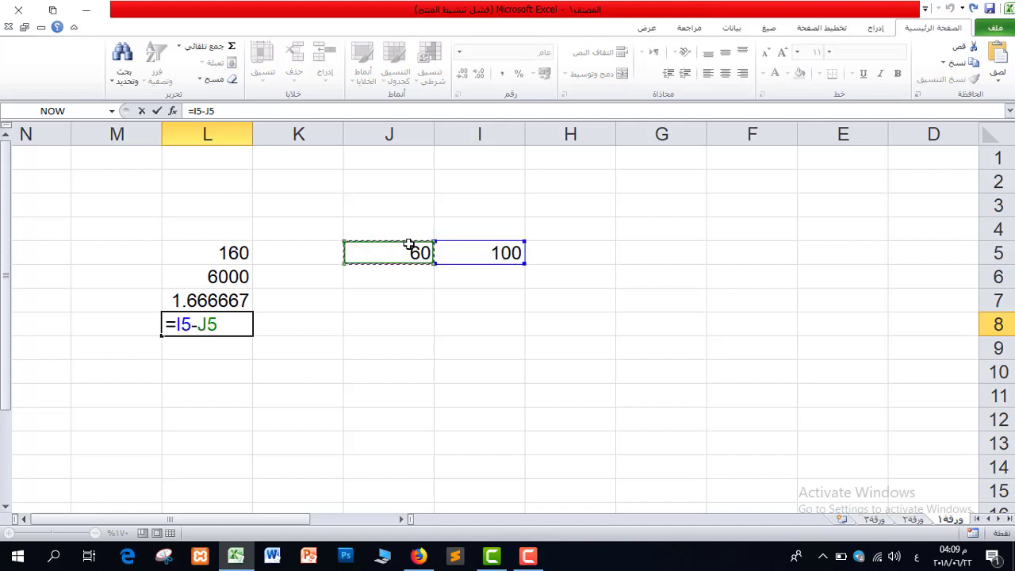
key("Return")
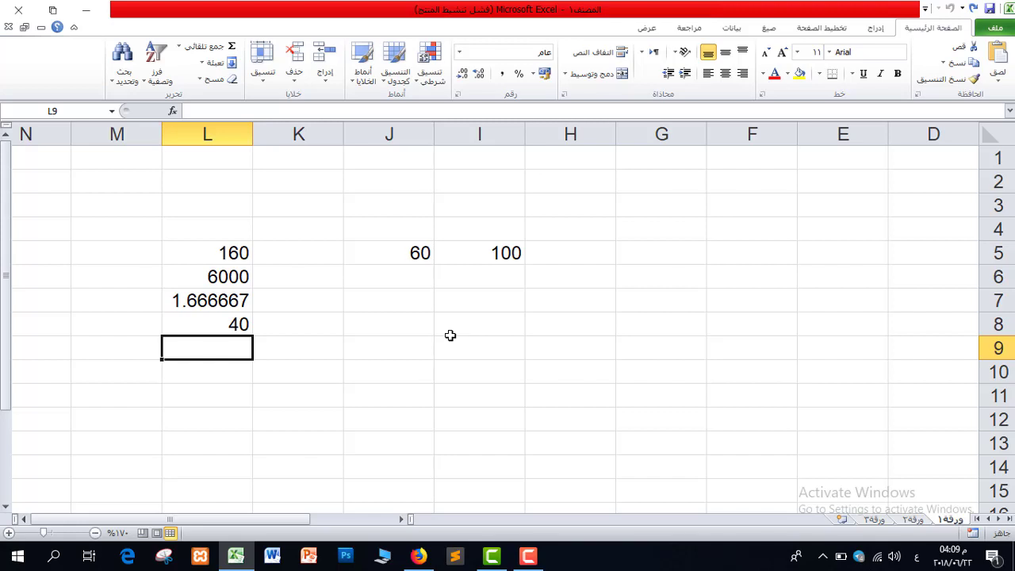
Enter the amount 500000 in cell I9.
left_click(498, 349)
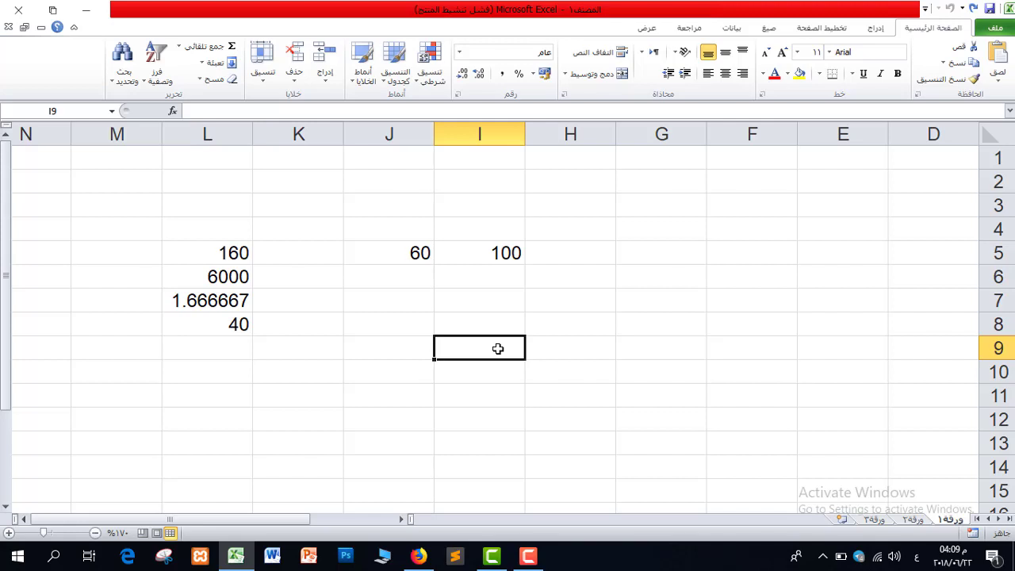
type("50000")
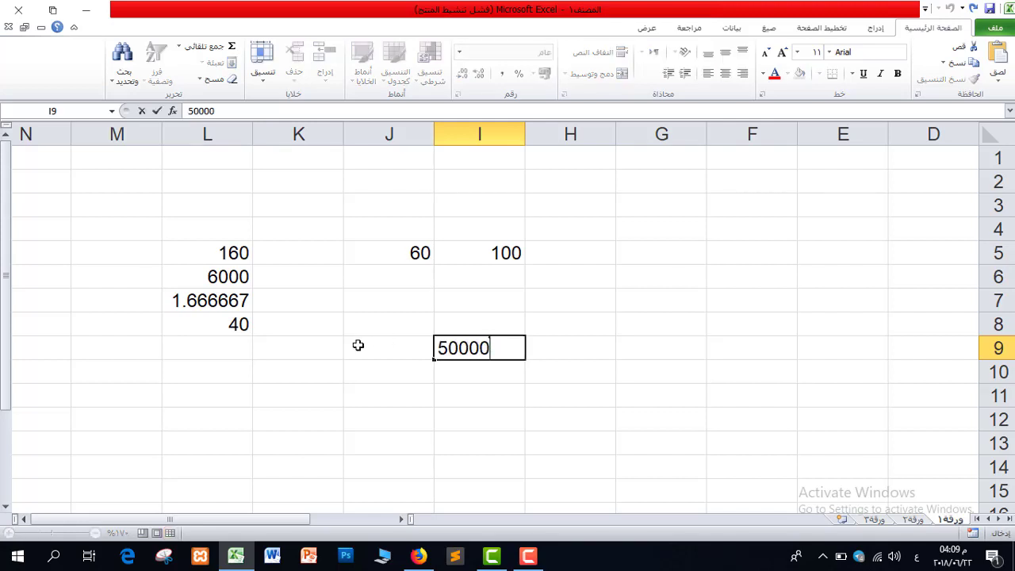
type("0")
left_click(320, 366)
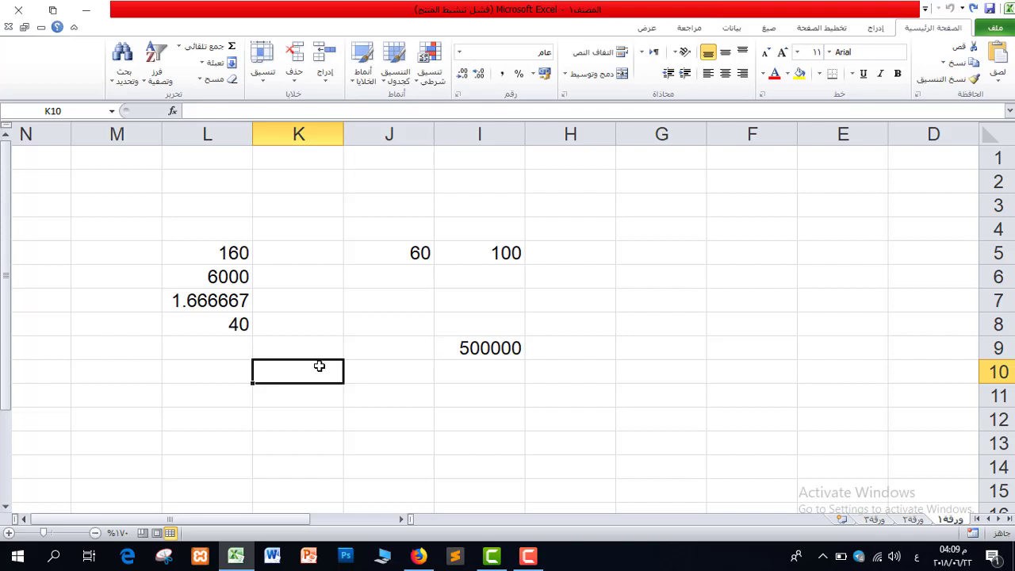
Calculate 20% of the amount in I9 with the formula =I9*20% in cell J11.
left_click(395, 395)
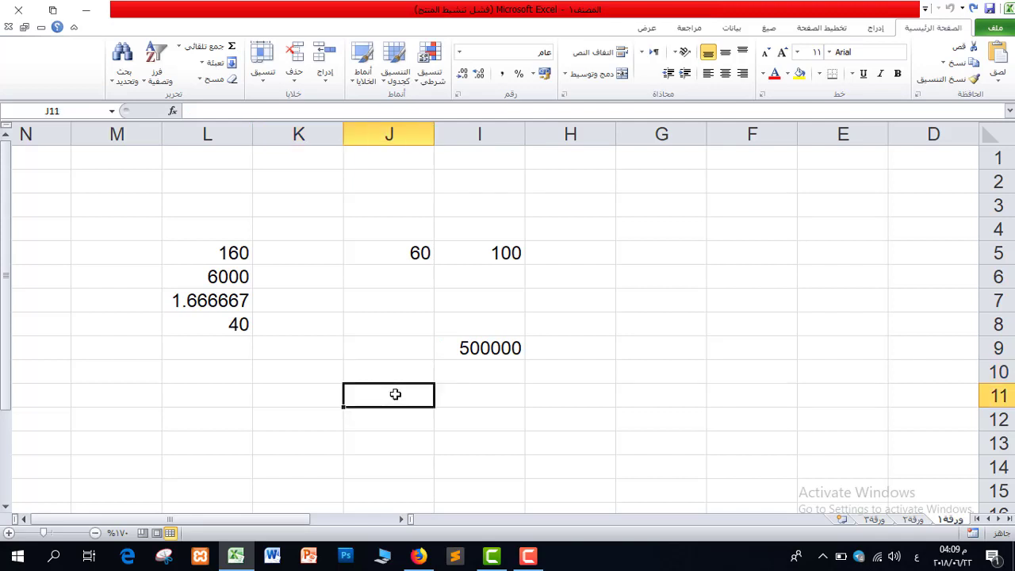
type("=")
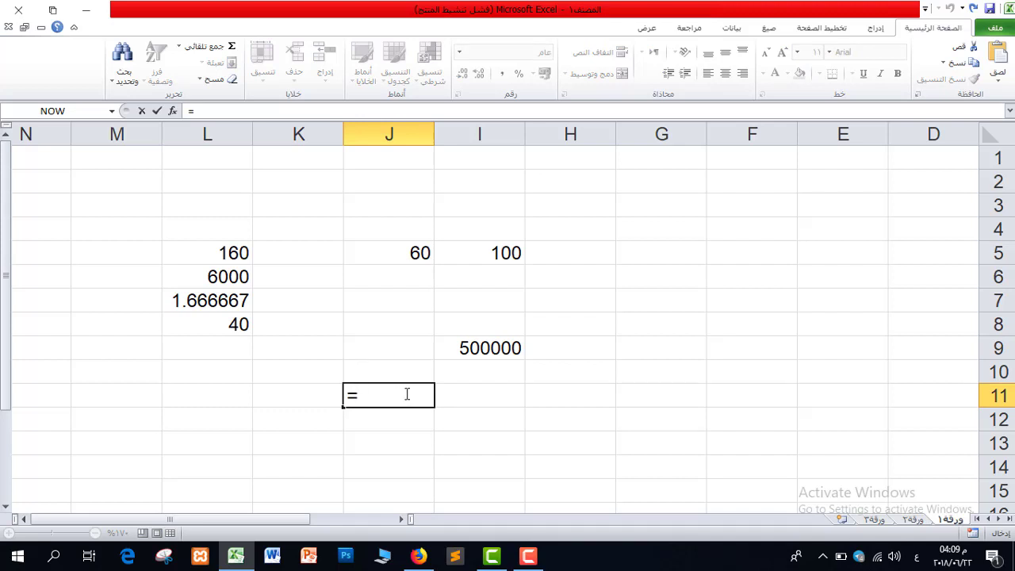
left_click(492, 345)
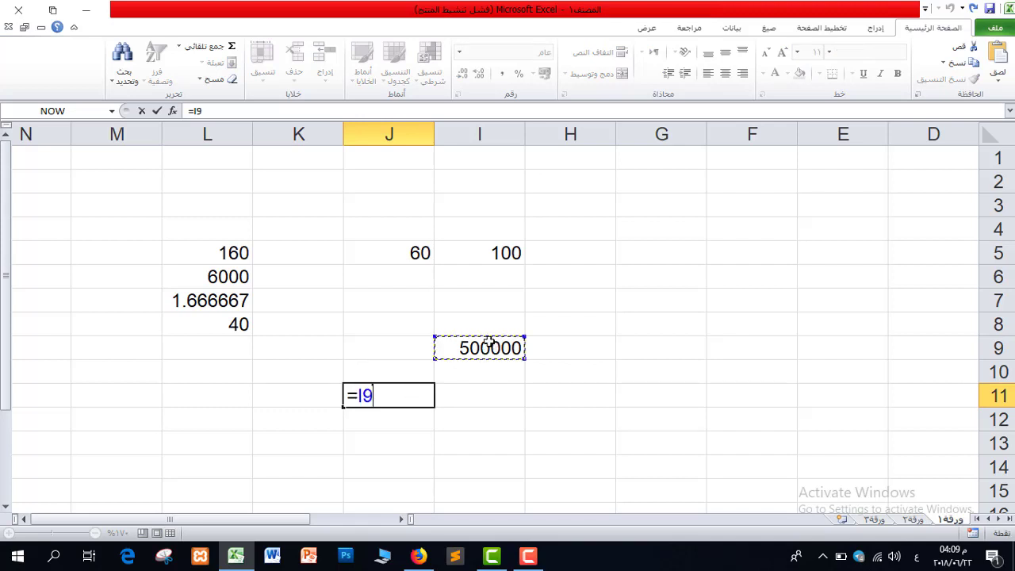
type("*20")
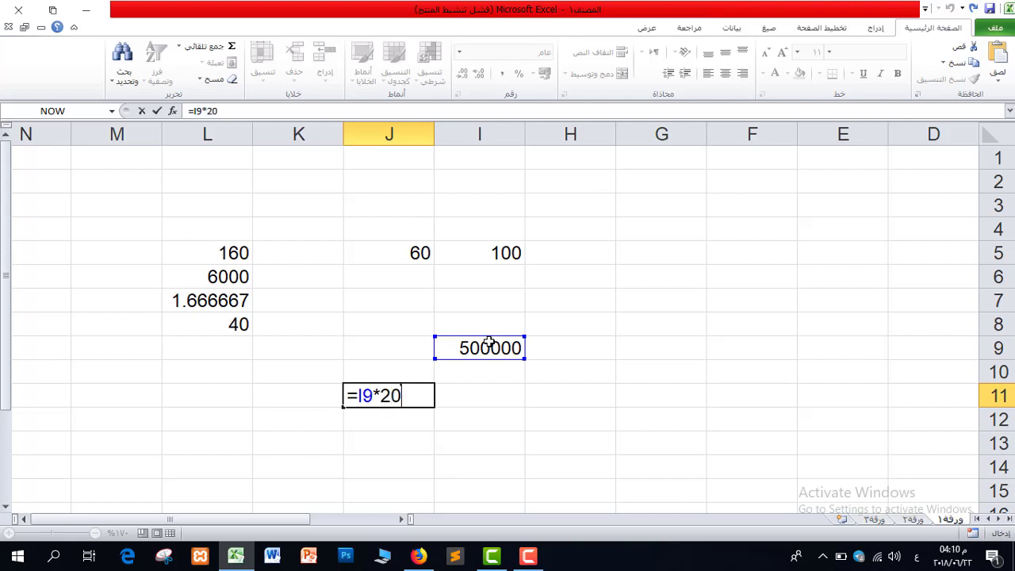
type("%")
key("Return")
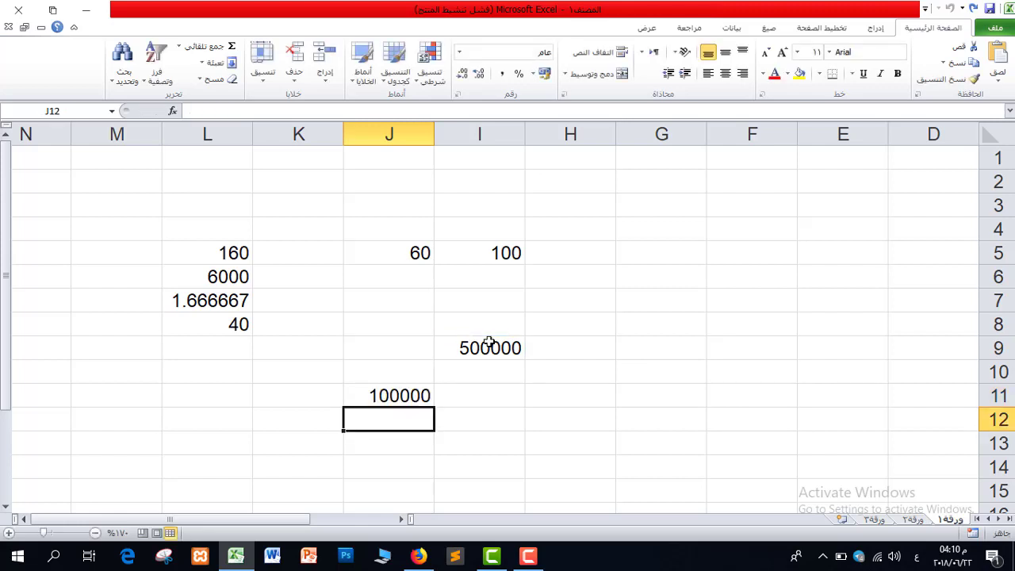
Enter 100 in cell G9 as the base number for another percentage.
left_click(687, 347)
type("100")
key("ctrl+Return")
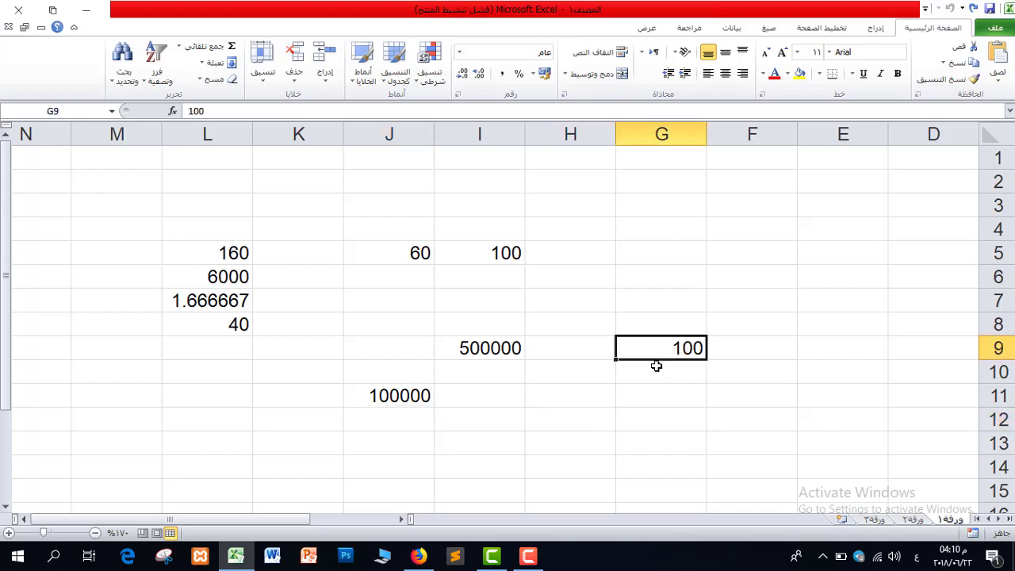
Calculate 50% of the number in G9 with the formula =G9*50% in cell H12.
left_click(573, 426)
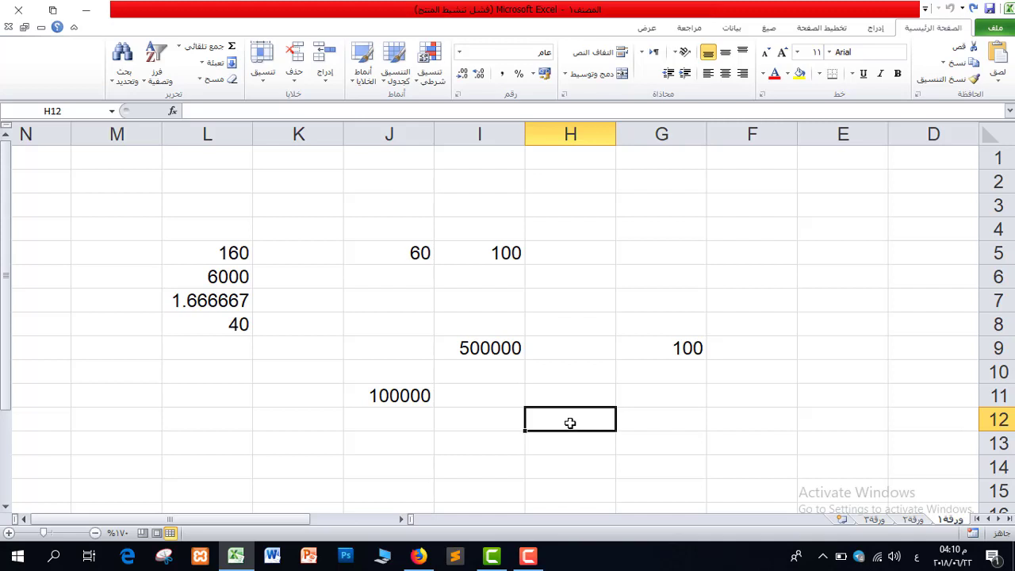
type("=")
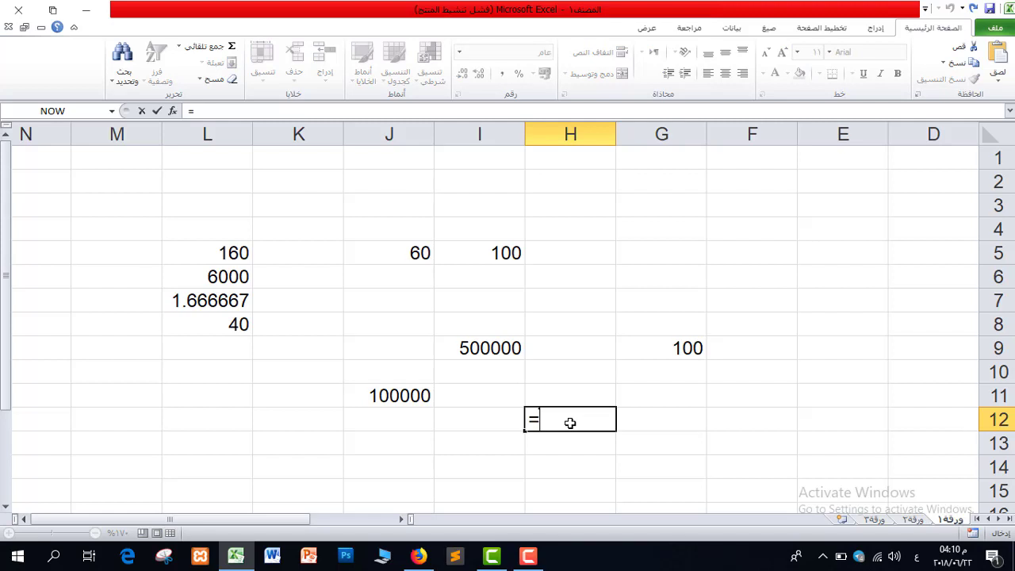
left_click(678, 349)
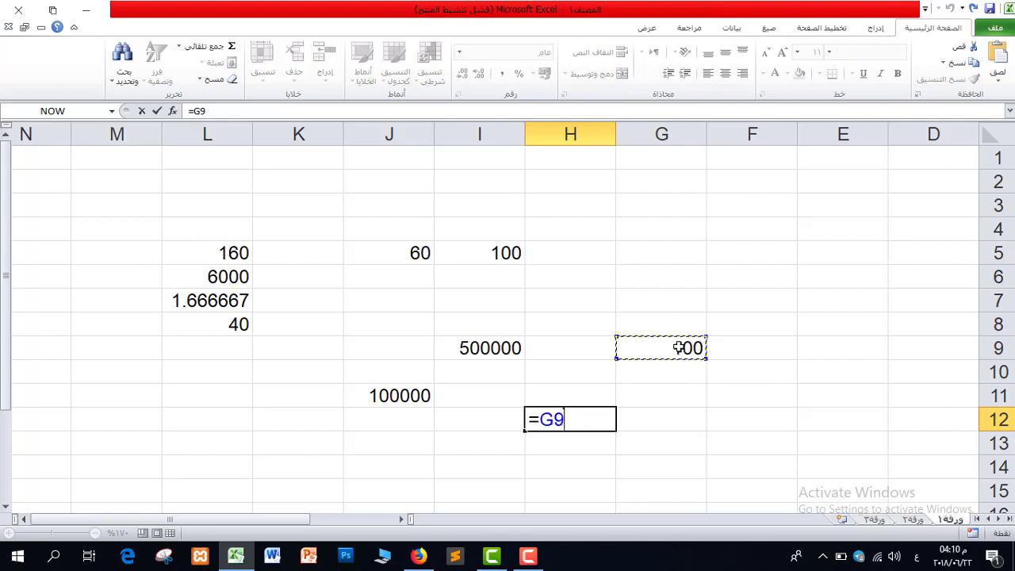
type("*50%")
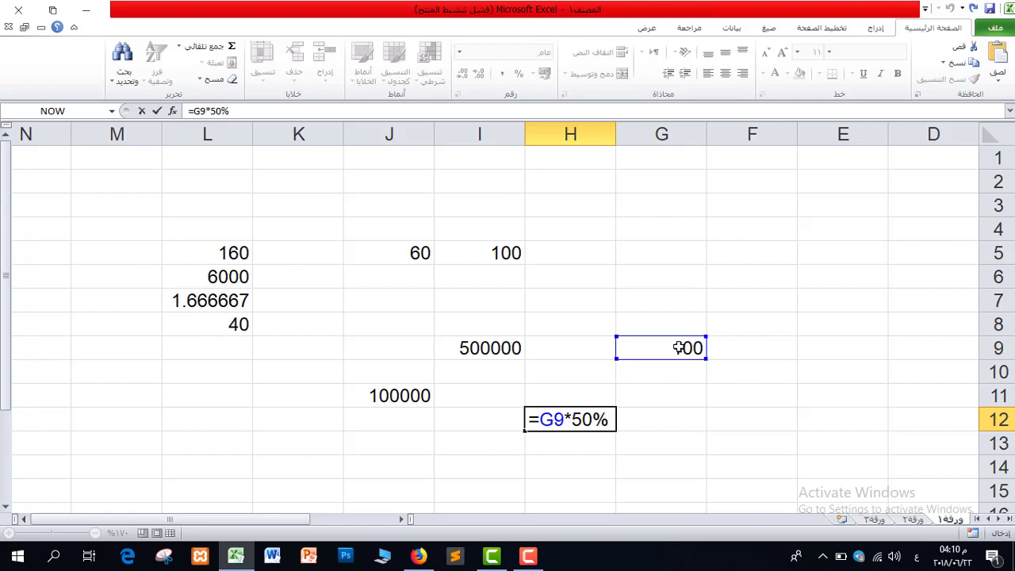
key("Return")
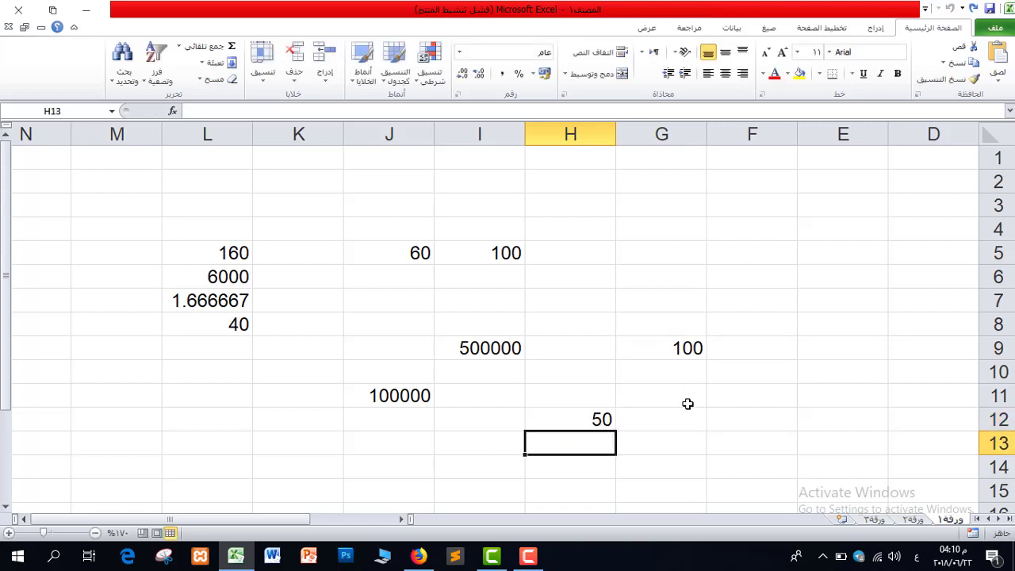
Change the base number in cell G9 to 1000.
left_click(688, 346)
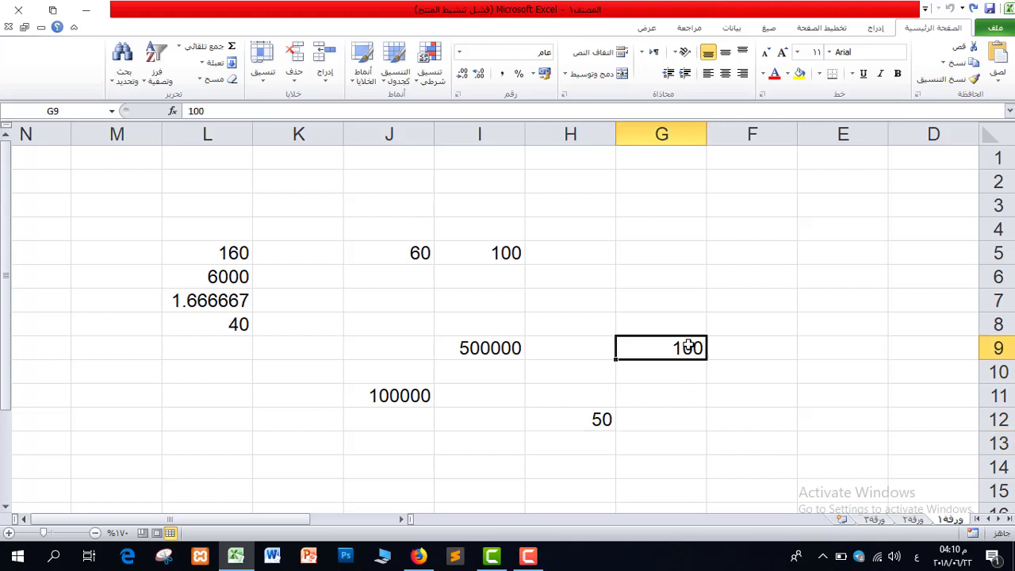
type("1000")
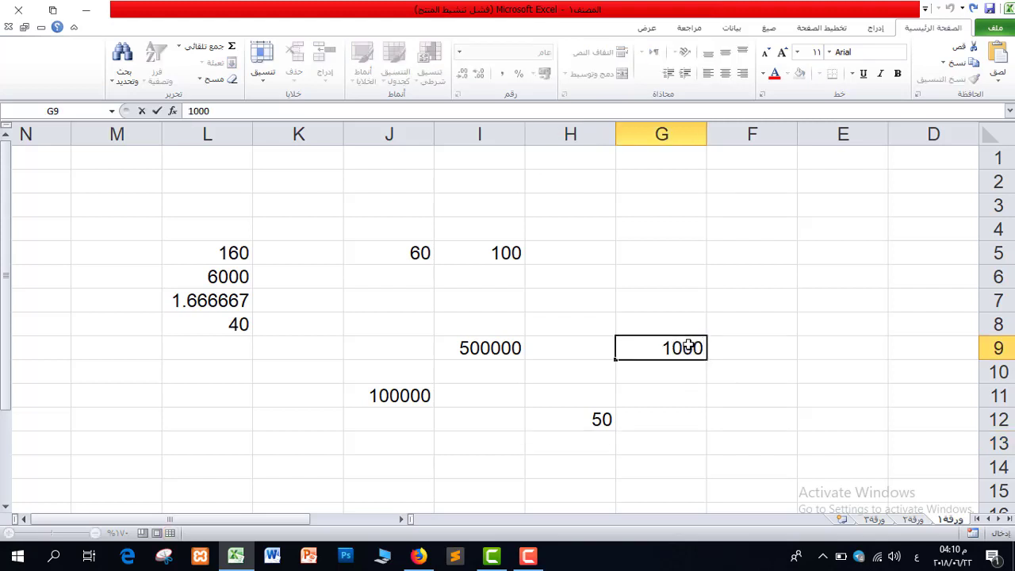
key("Return")
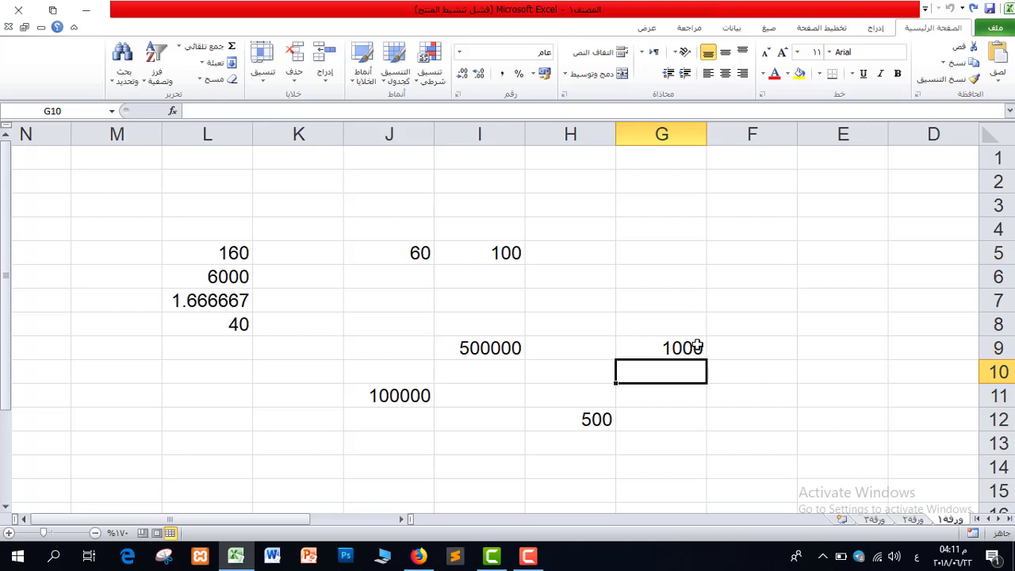
Switch to the second worksheet and enter the column header "الاسم" in cell B3.
key("ctrl+Page_Down")
left_click(9, 535)
left_click(10, 535)
left_click(9, 535)
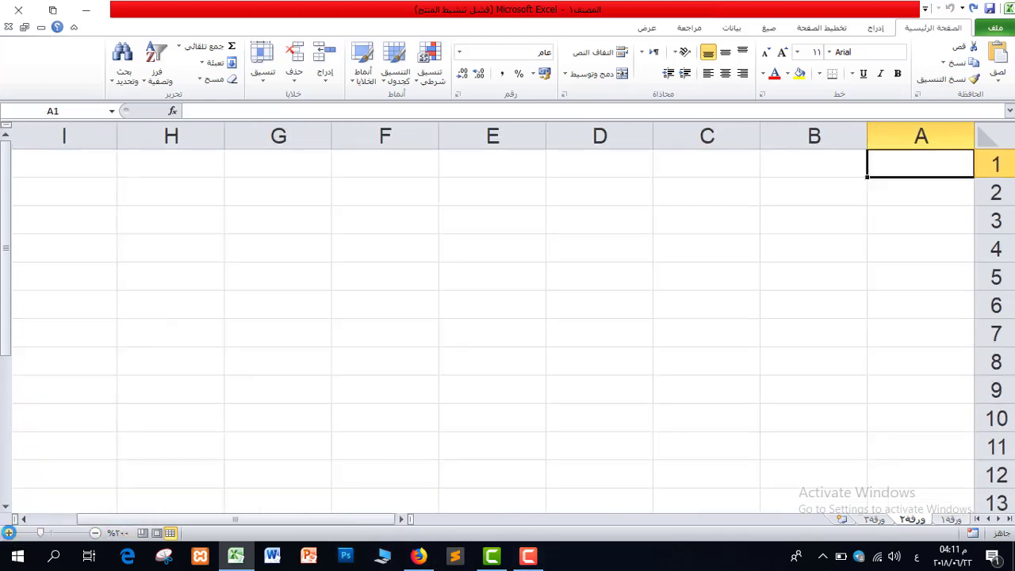
left_click(10, 534)
left_click(9, 535)
left_click(9, 535)
left_click(10, 534)
left_click(801, 235)
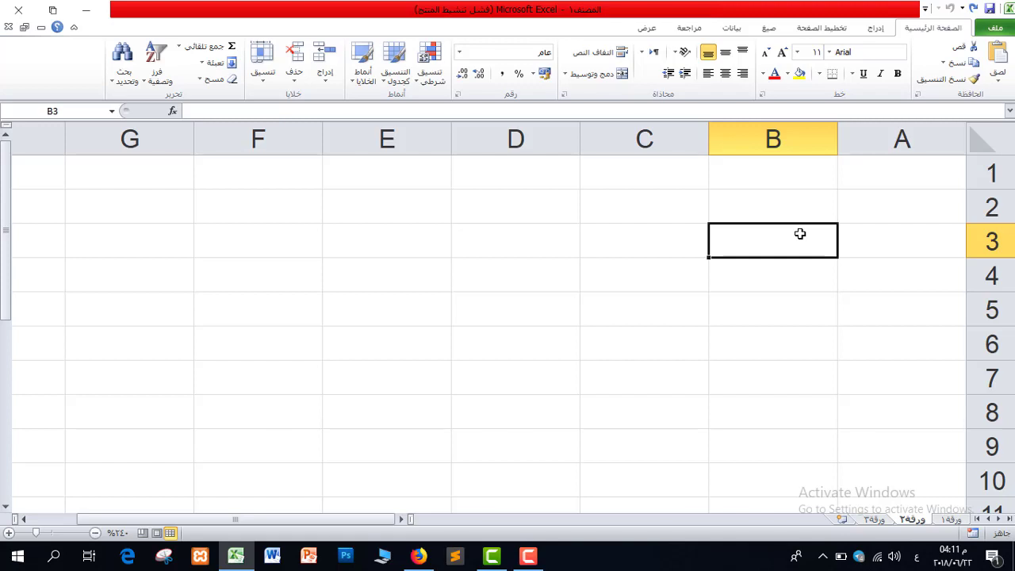
type("الاسم")
Enter the headers "وقت الدخول" in cell C3 and "وقت الخروج" in cell D3.
left_click(672, 231)
type("وق")
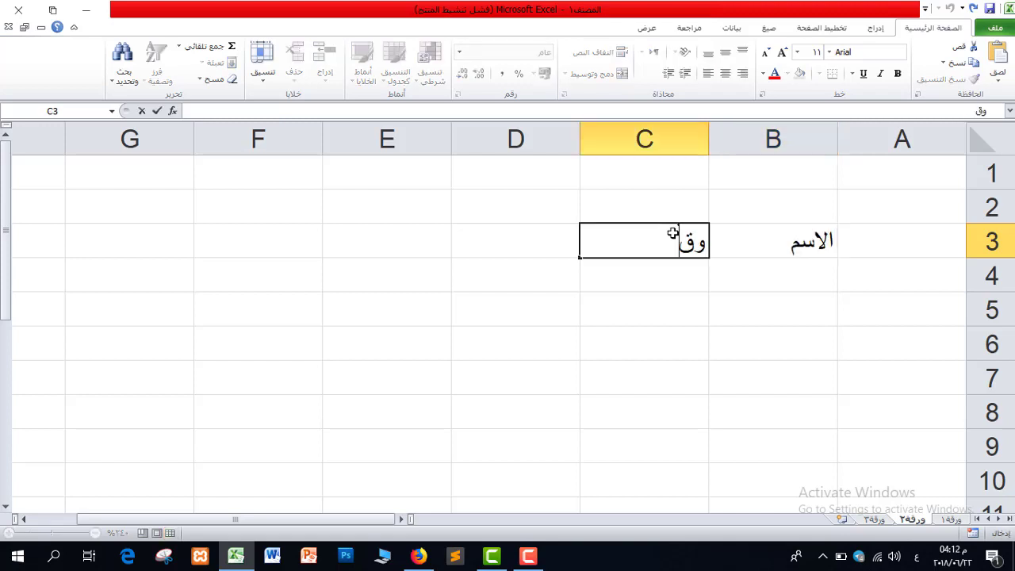
type("ت الدخول")
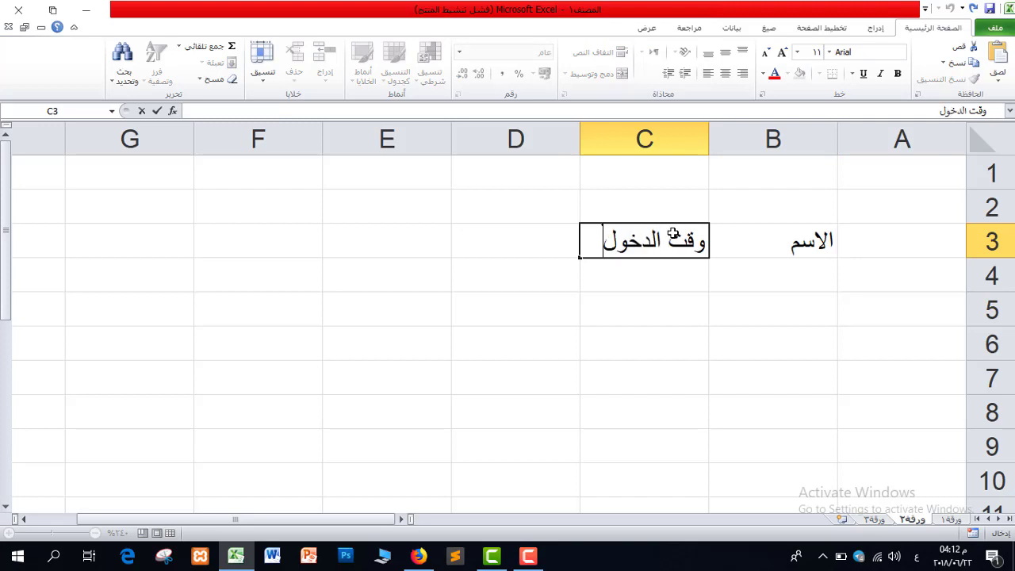
left_click(519, 241)
type("و")
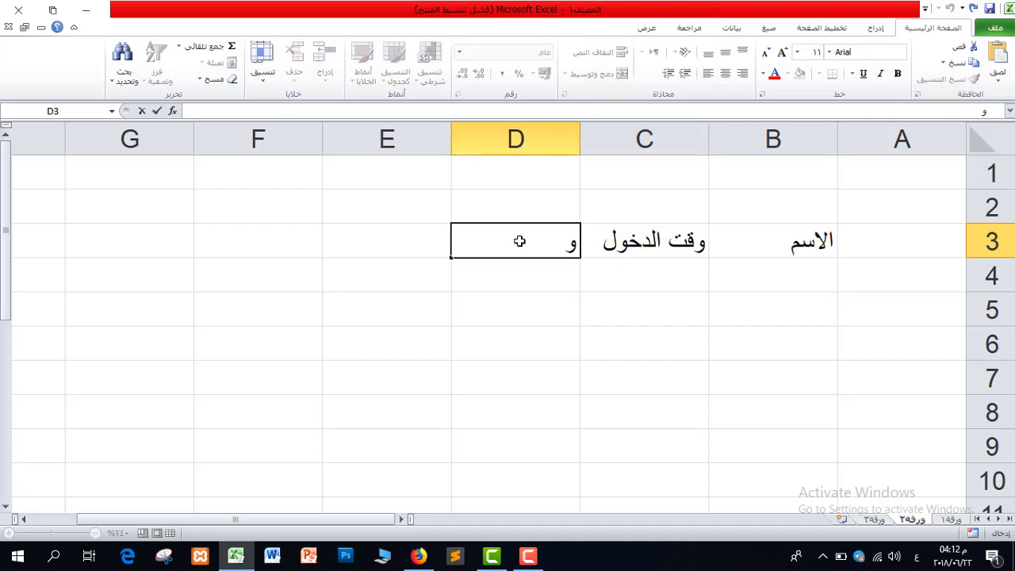
type("قت الخروج")
Enter the header "وقت الدوام الفعلي" in cell E3 and auto-fit column E to its text.
left_click(403, 229)
type("وقت الدو")
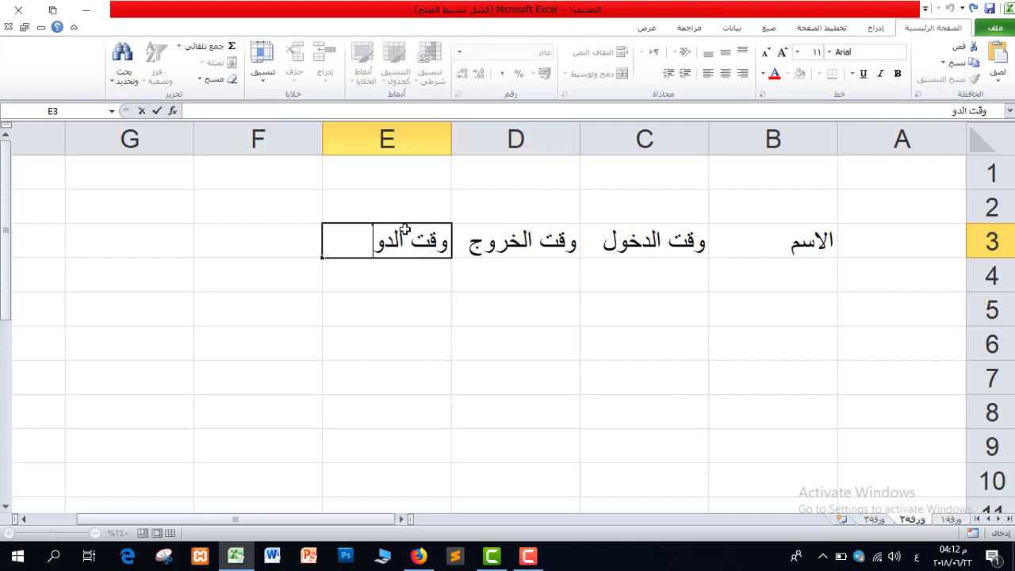
type("ام الفعلي")
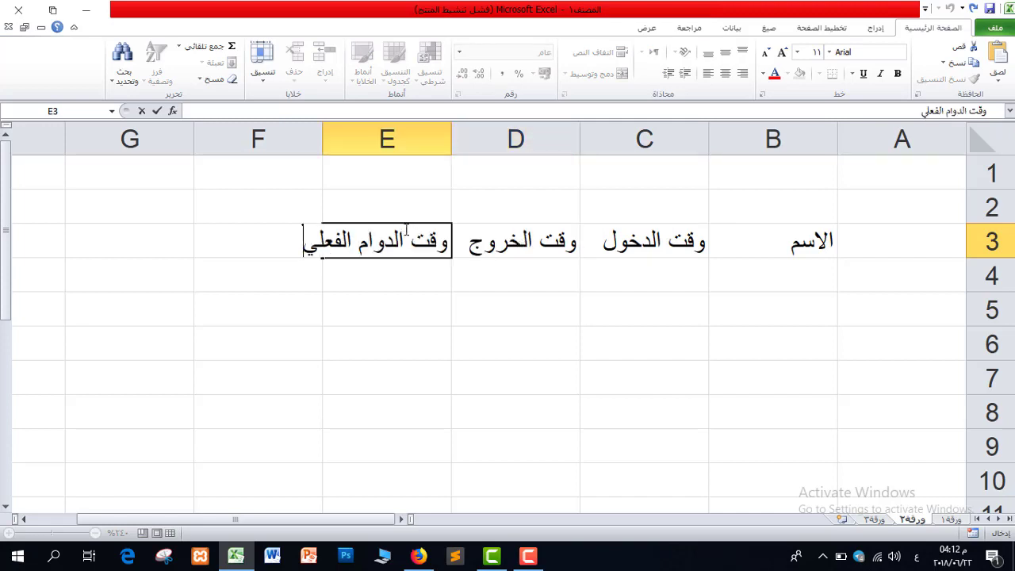
double_click(323, 136)
Enter the header "اجرة الساعة الواحدة" in cell F3 and auto-fit column F to its text.
left_click(262, 242)
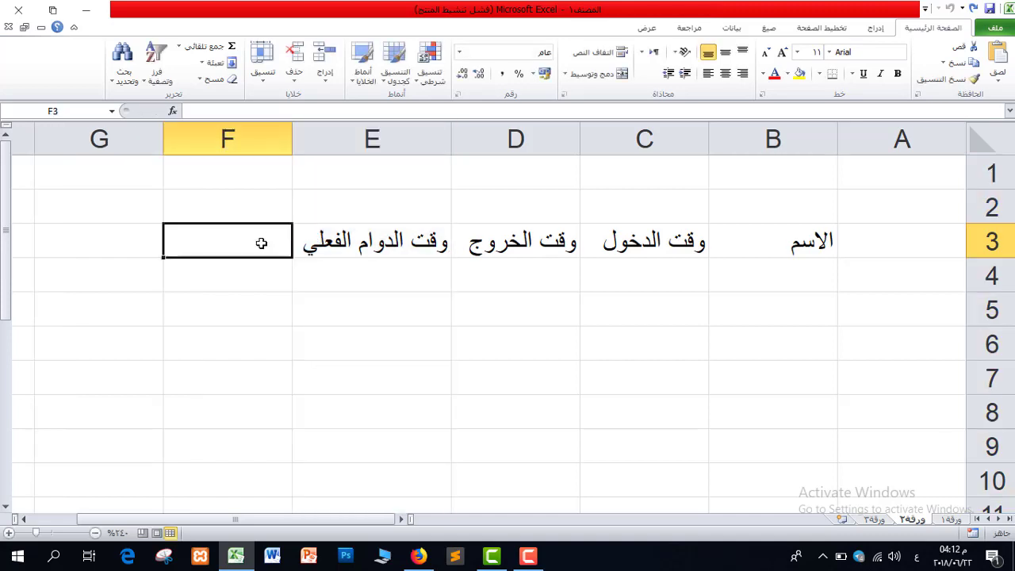
type("اجرة")
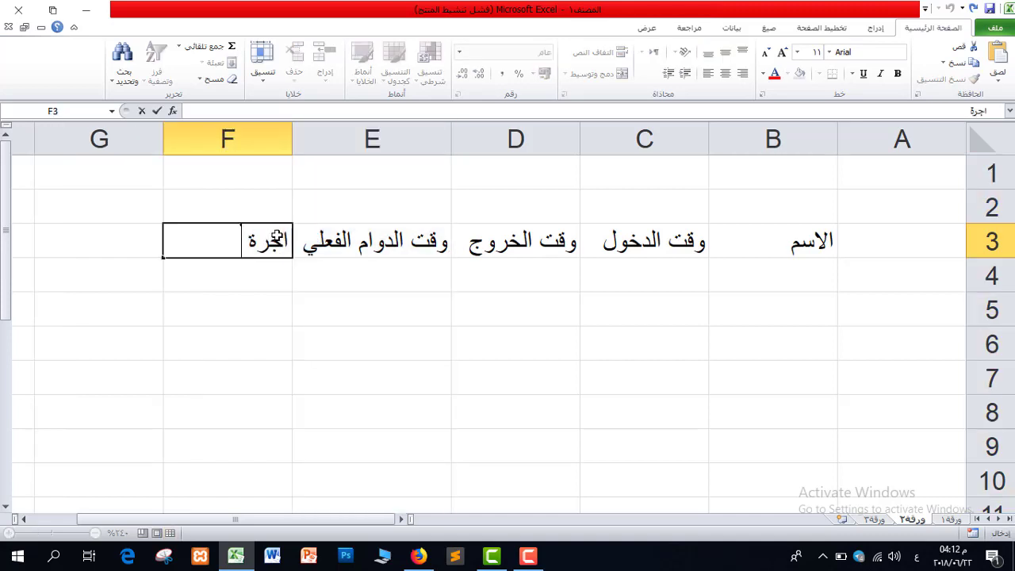
type(" الساعة الوا")
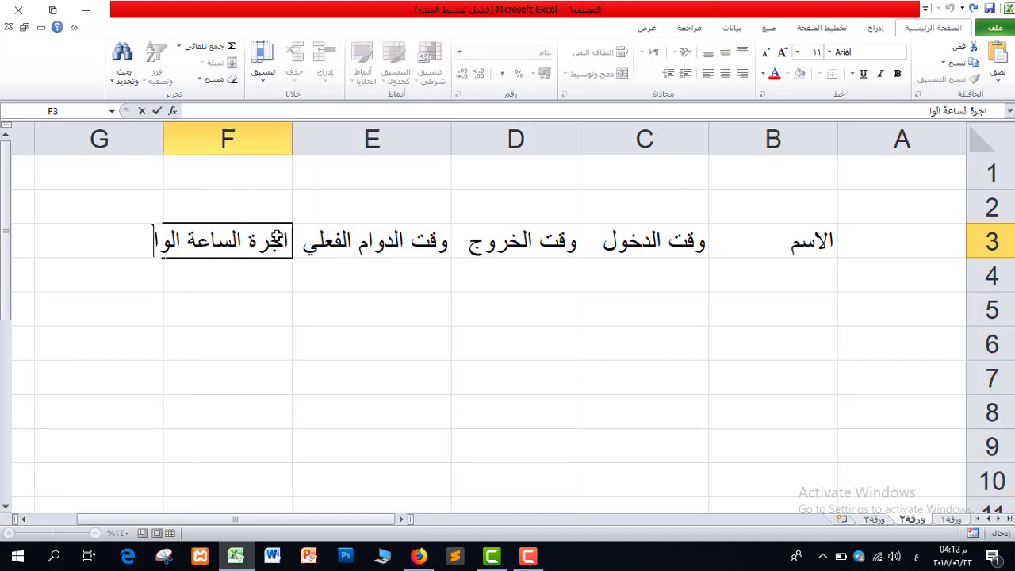
type("حدة")
double_click(162, 138)
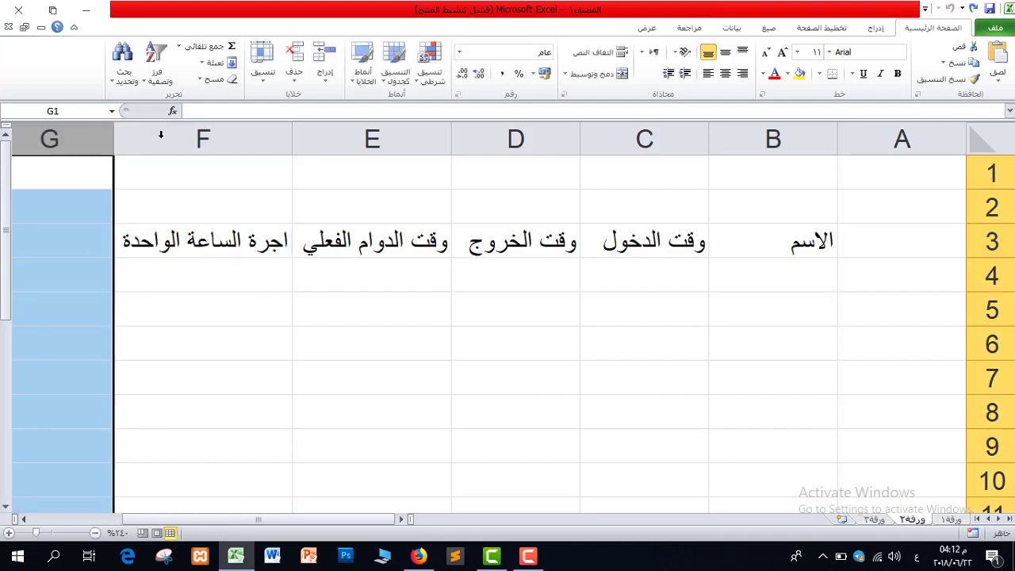
Enter the header "الاجور الكلية" in cell G3.
left_click(105, 238)
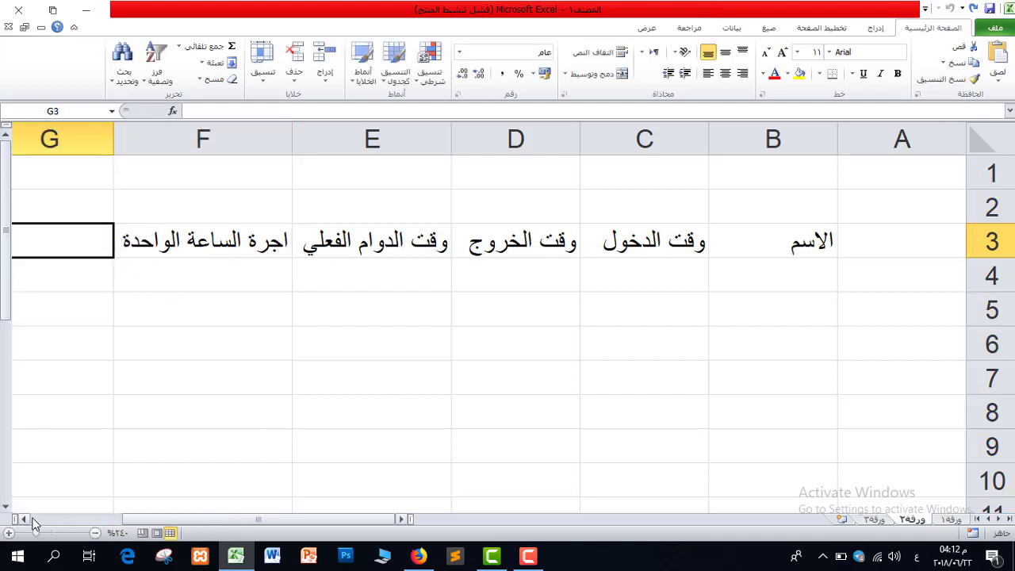
left_click(24, 519)
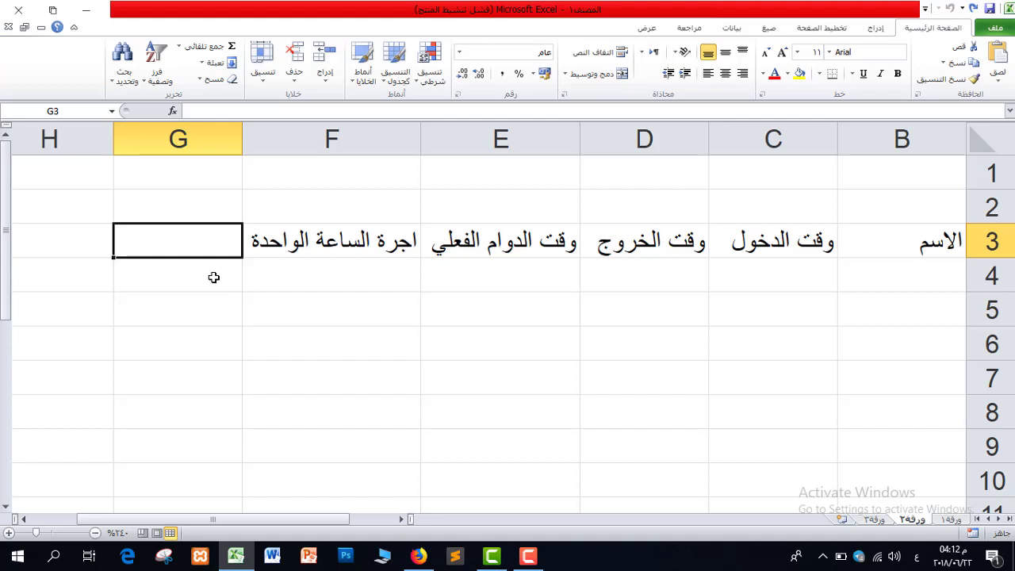
type("الاجور ال")
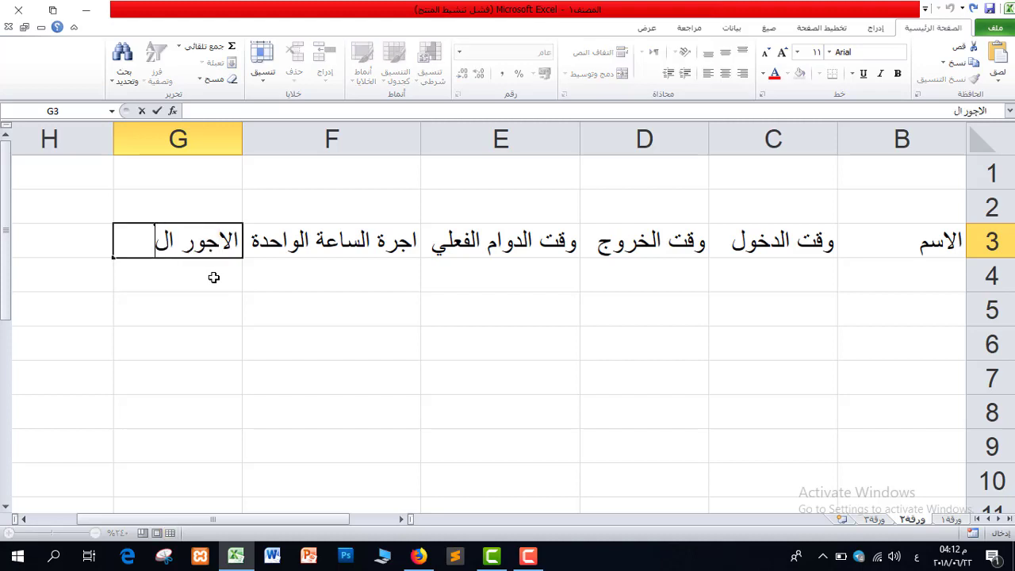
type("كلية")
key("Return")
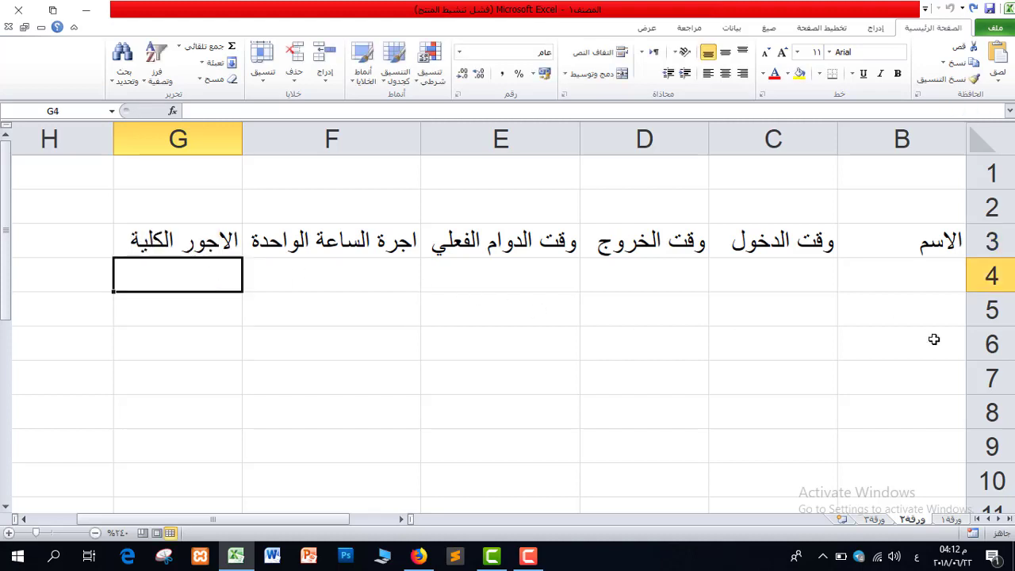
Enter the two employees' first names in cells B4 and B5 of the name column.
left_click(900, 275)
type("علي")
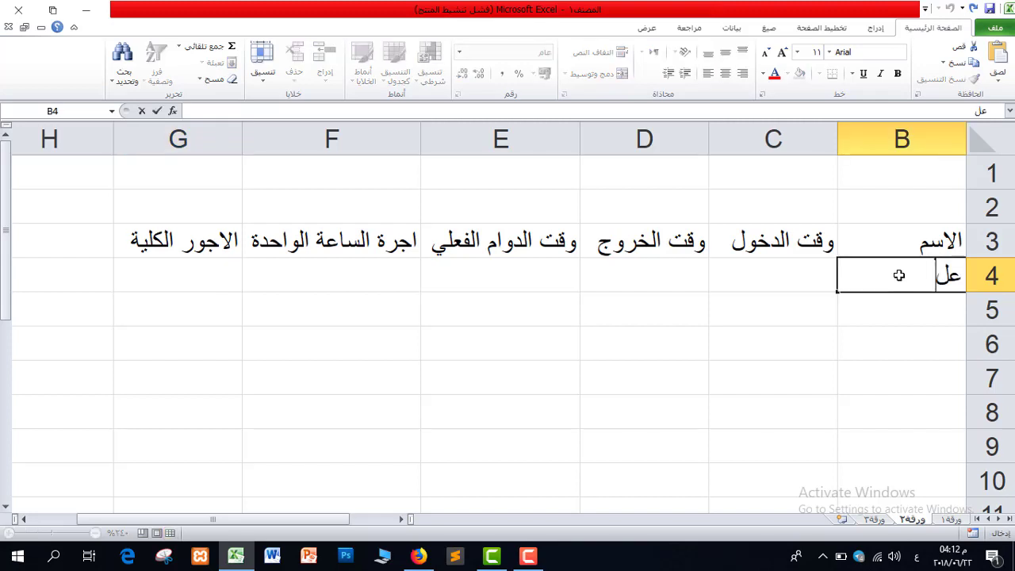
key("Return")
type("محمد")
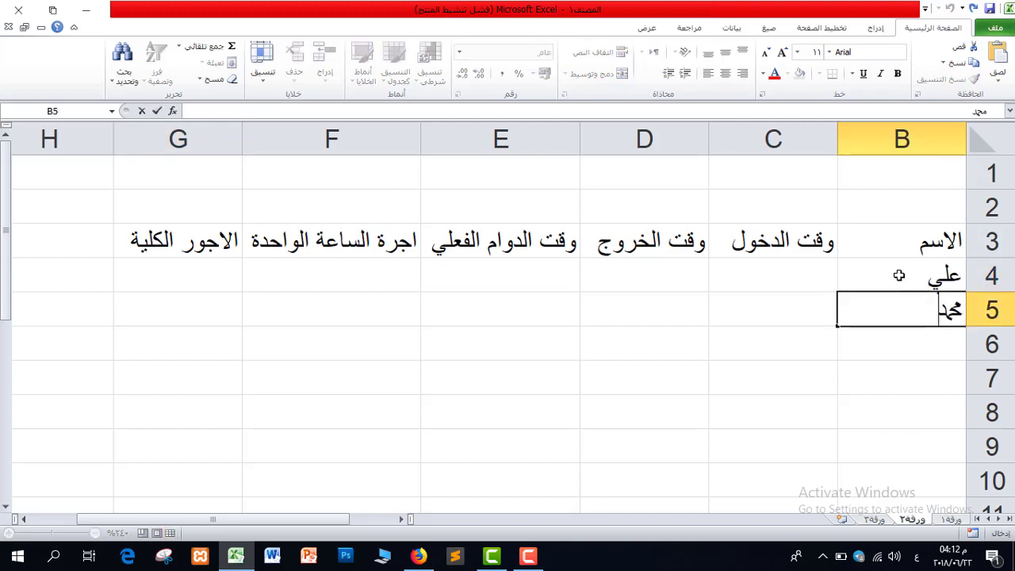
key("Return")
For the first employee, enter the check-in time 8:30 in C4 and the check-out time 16:30 in D4.
left_click(776, 275)
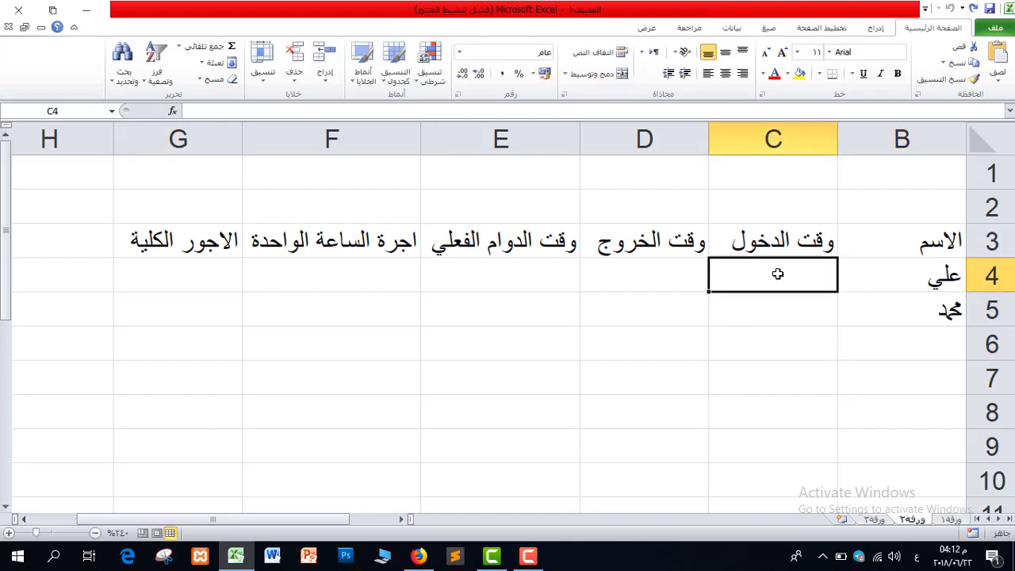
type("8")
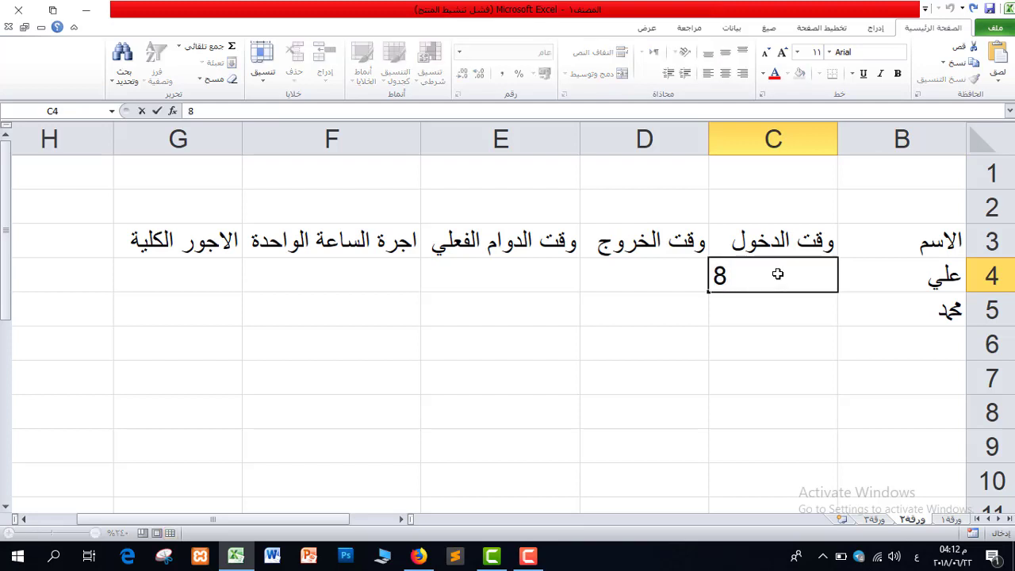
type(":30")
key("Return")
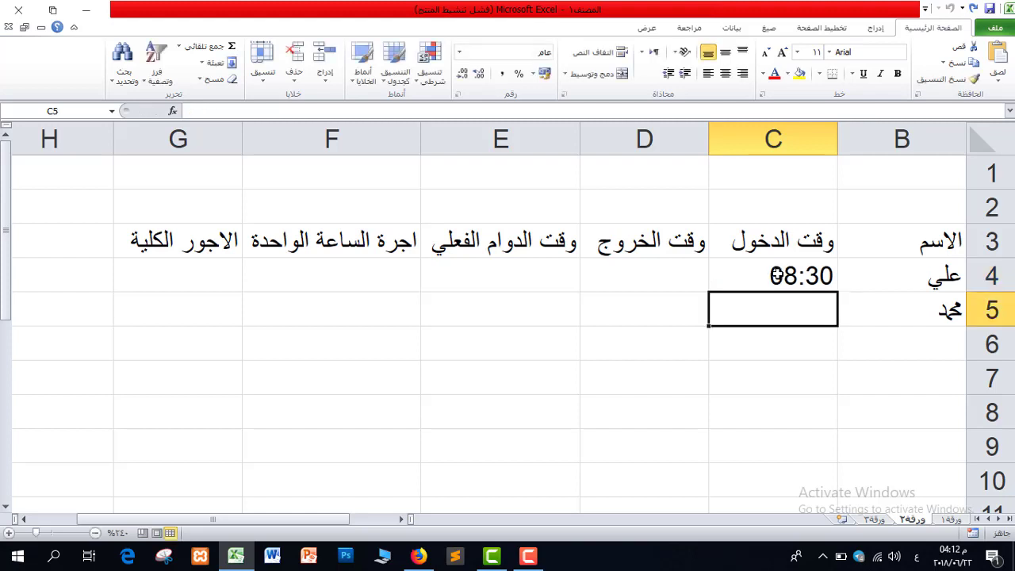
left_click(662, 266)
type("4")
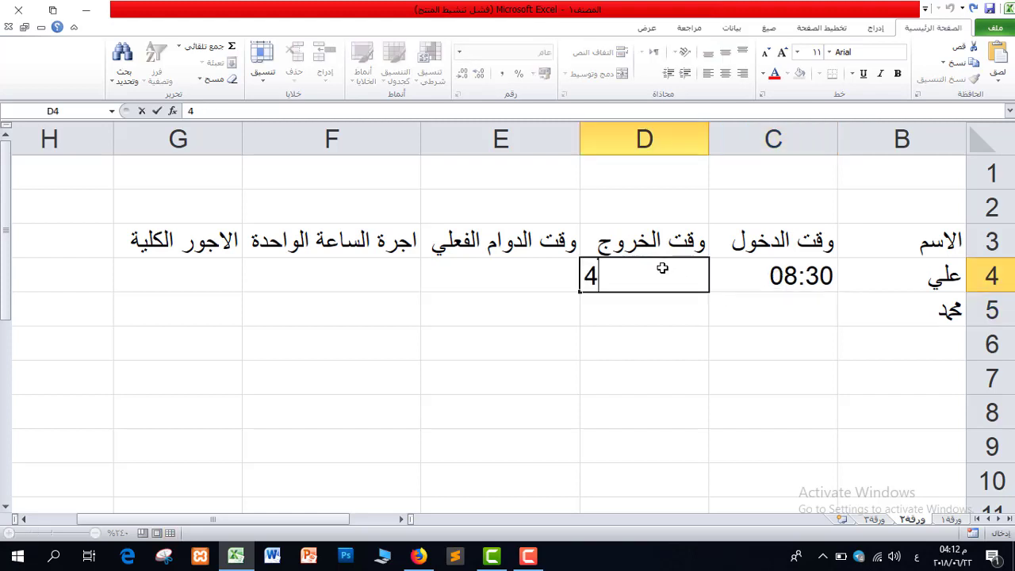
key("BackSpace")
type("16:30")
key("Return")
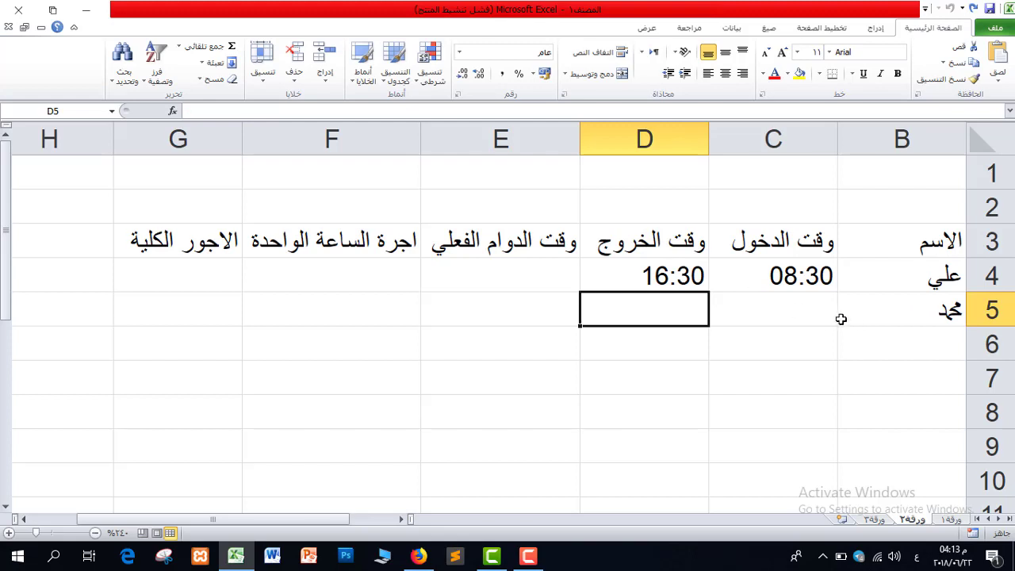
For the second employee, enter the check-in time 8:00 in C5 and the check-out time 15:00 in D5.
left_click(817, 315)
type("8")
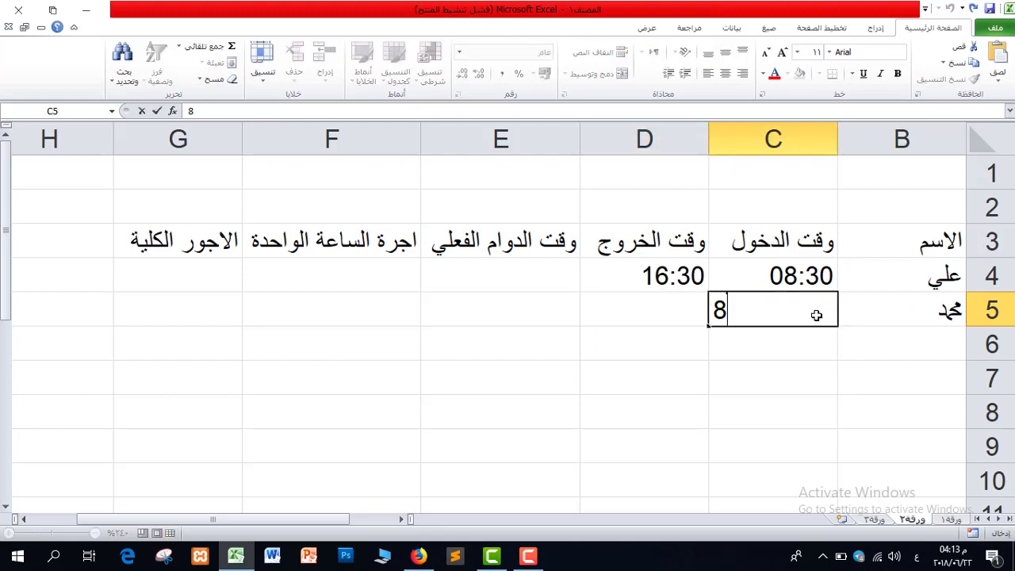
type(":00")
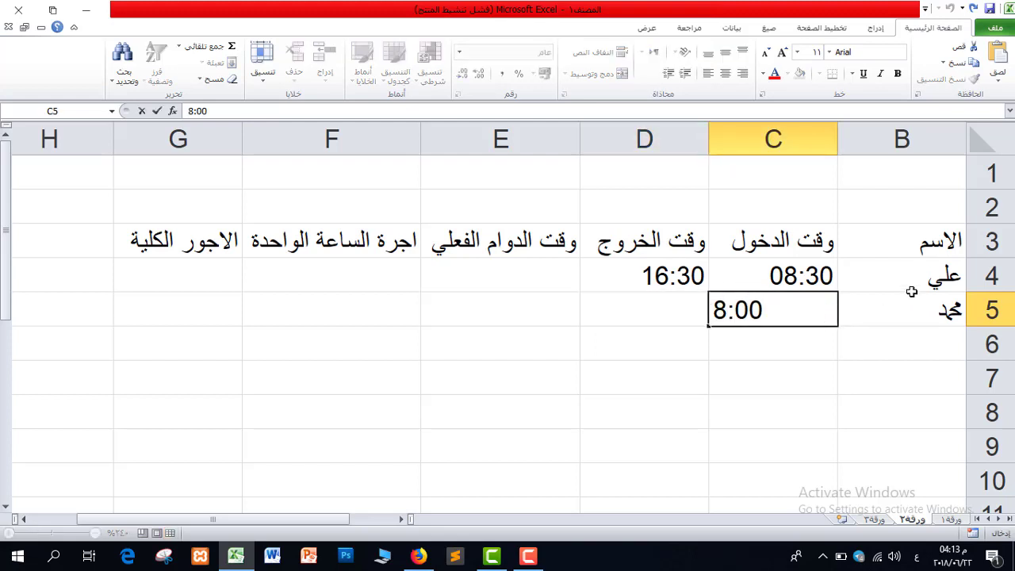
left_click(678, 317)
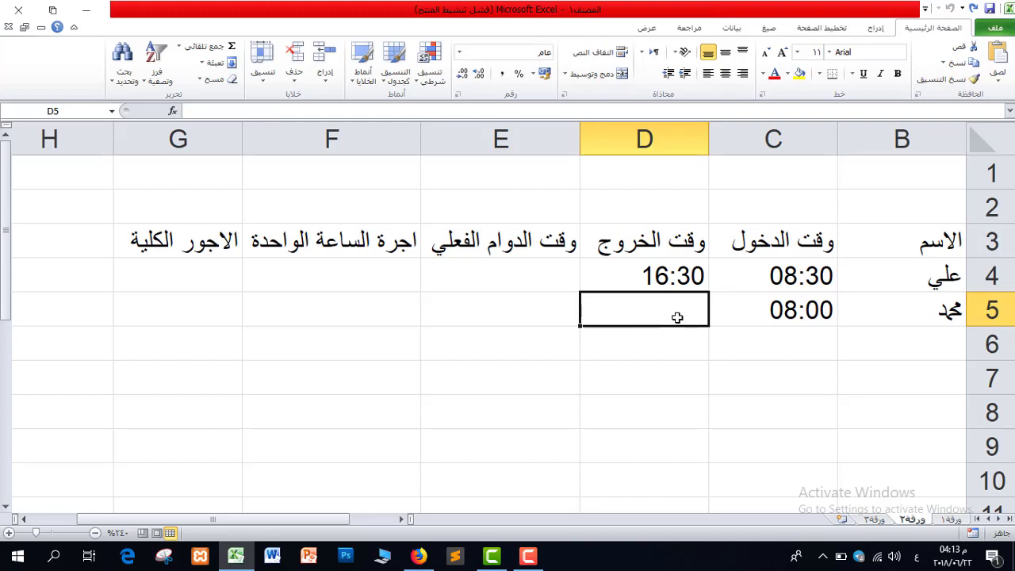
type("15")
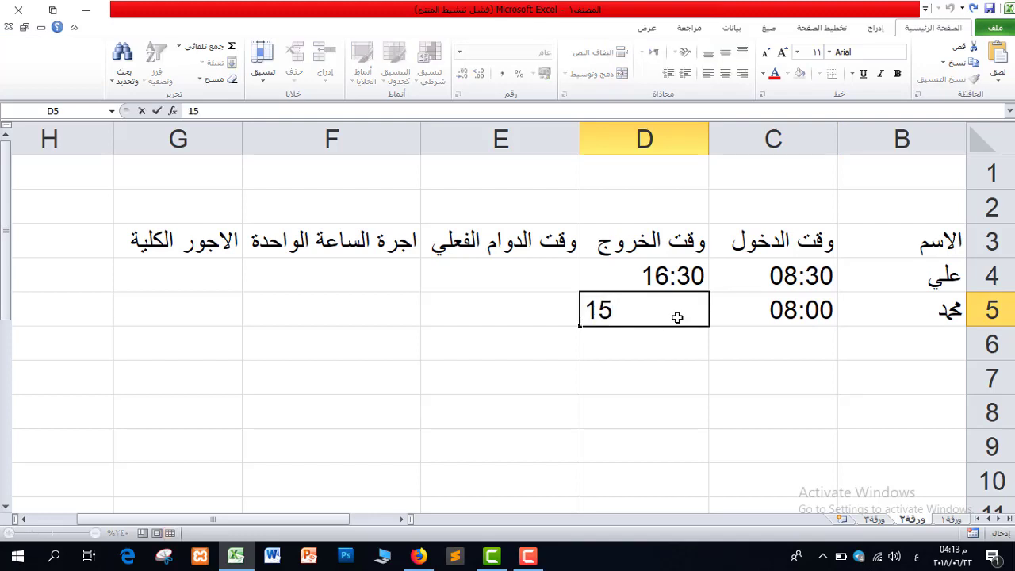
type(":00")
key("Return")
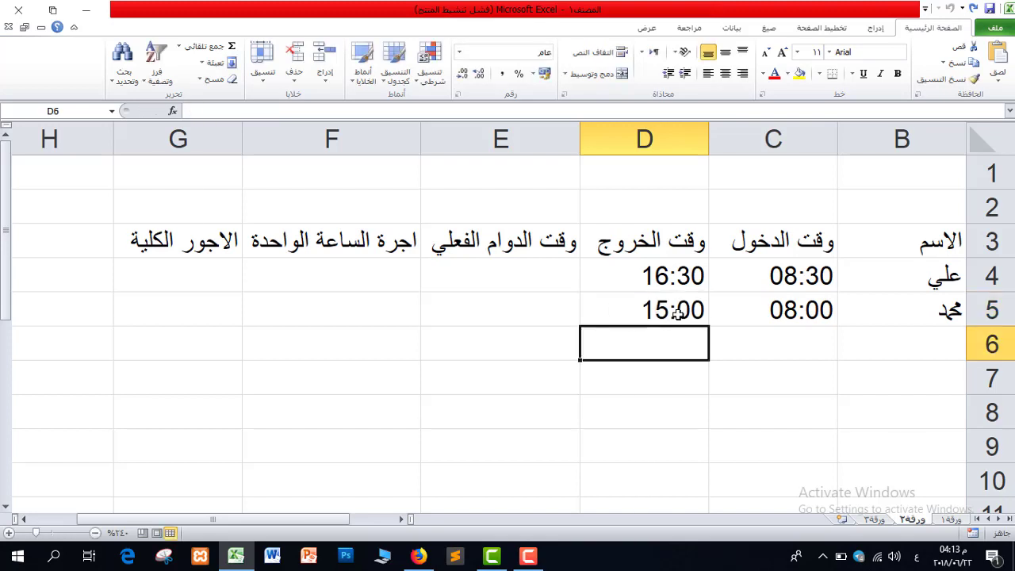
Calculate the first employee's actual working time in cell E4 with the formula =D4-C4.
left_click(477, 263)
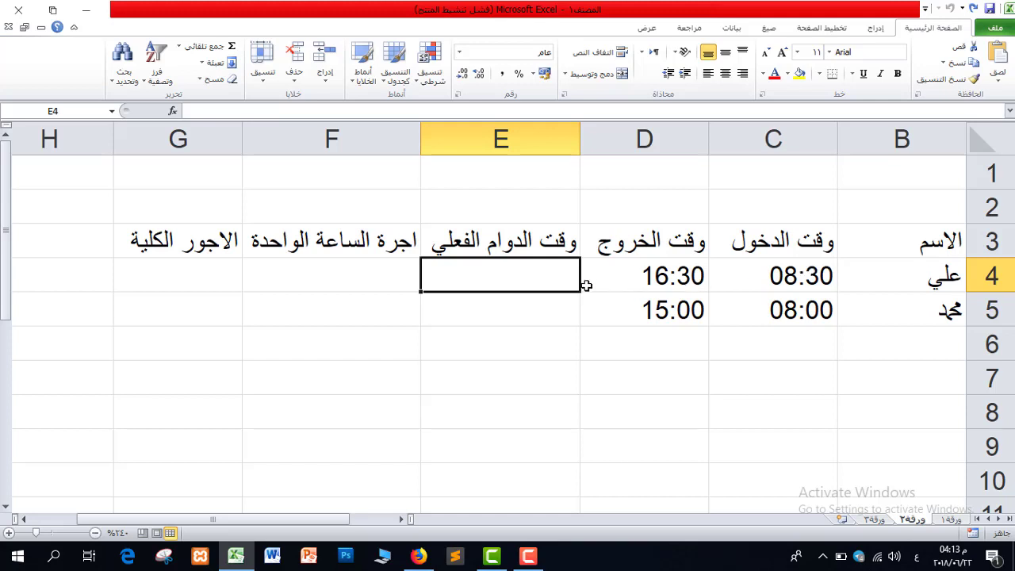
type("=")
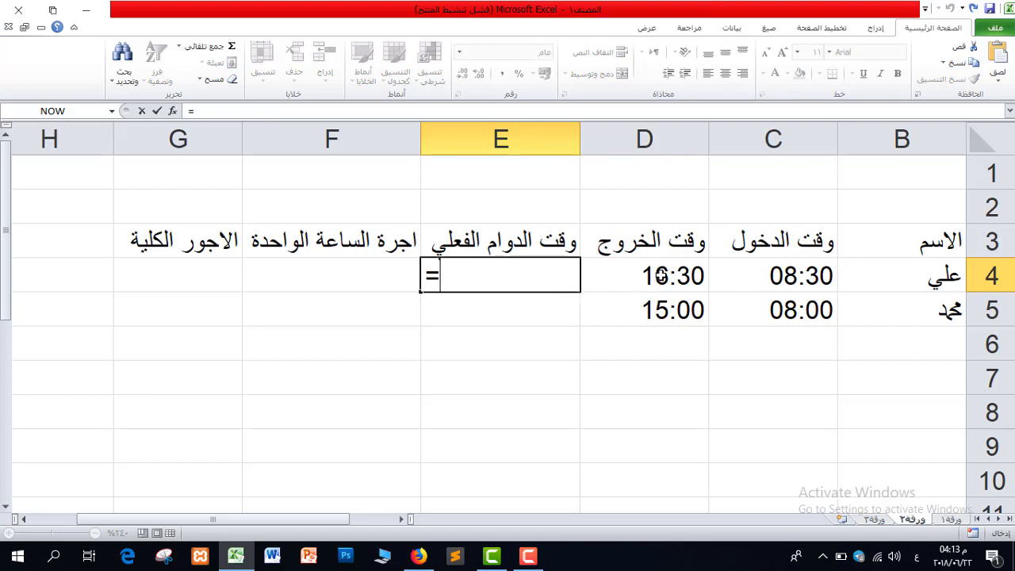
left_click(661, 275)
type("-")
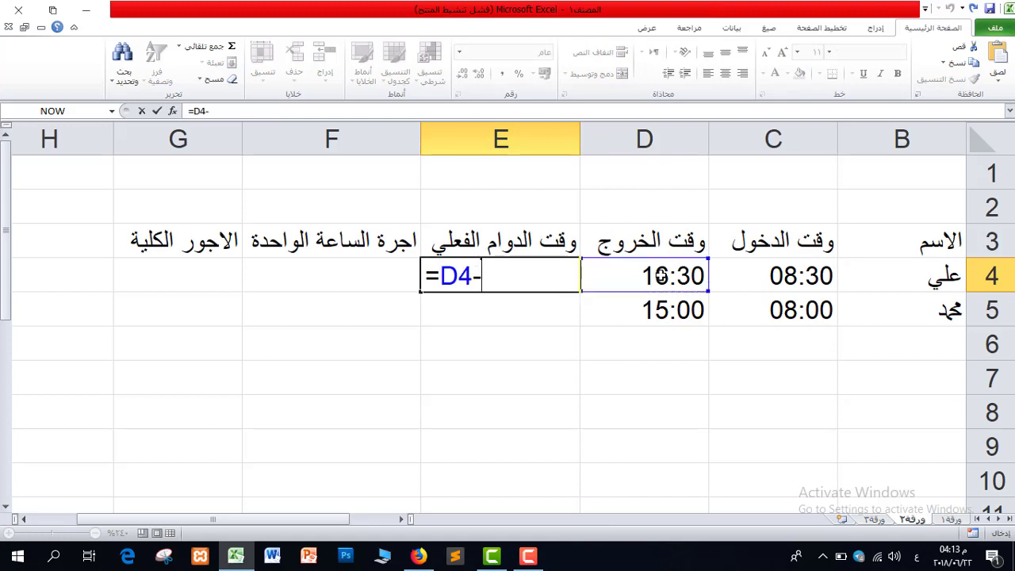
left_click(781, 275)
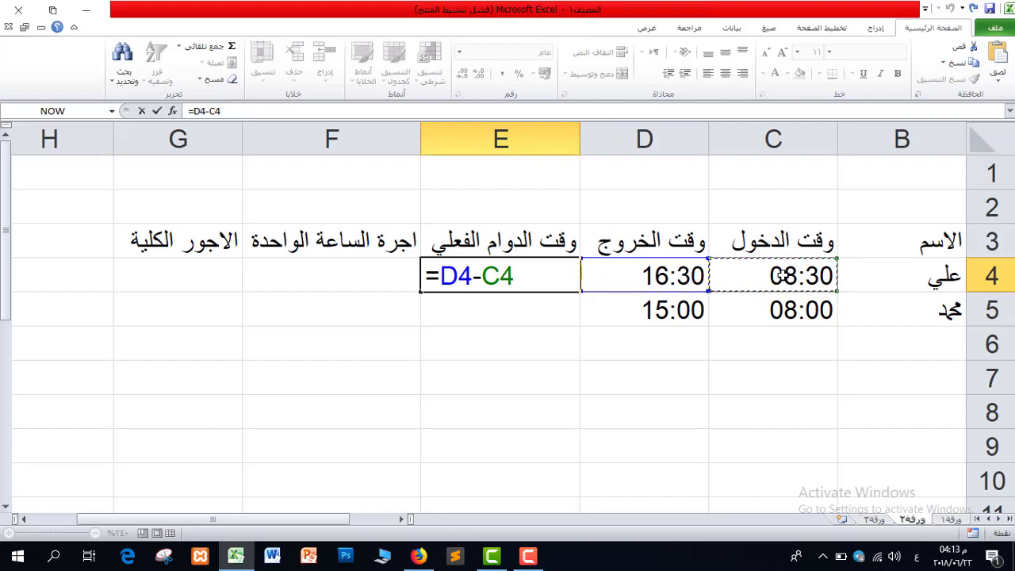
key("Return")
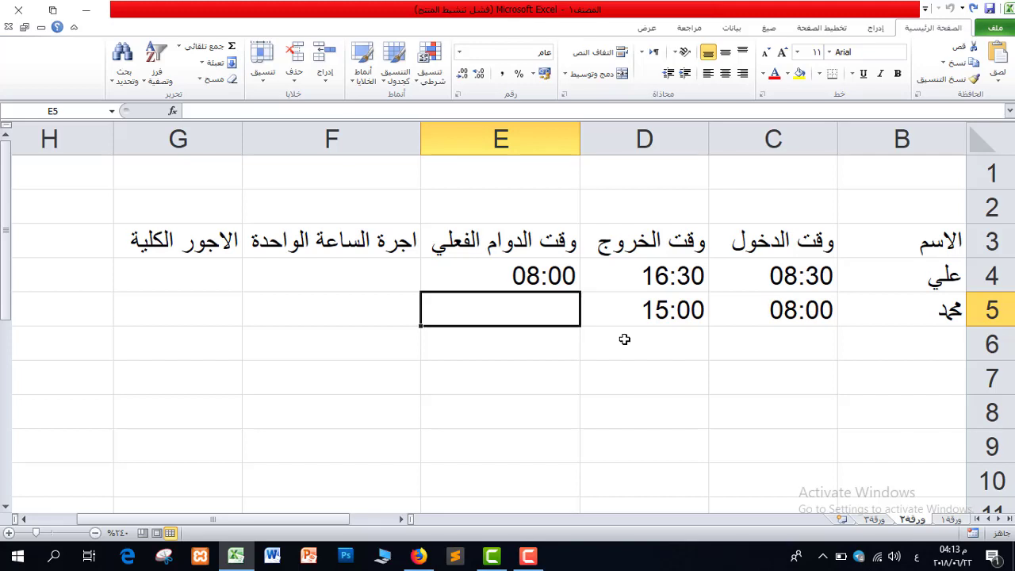
Try filling the working-time formula from E4 down to E5, and undo the fill.
left_click(502, 280)
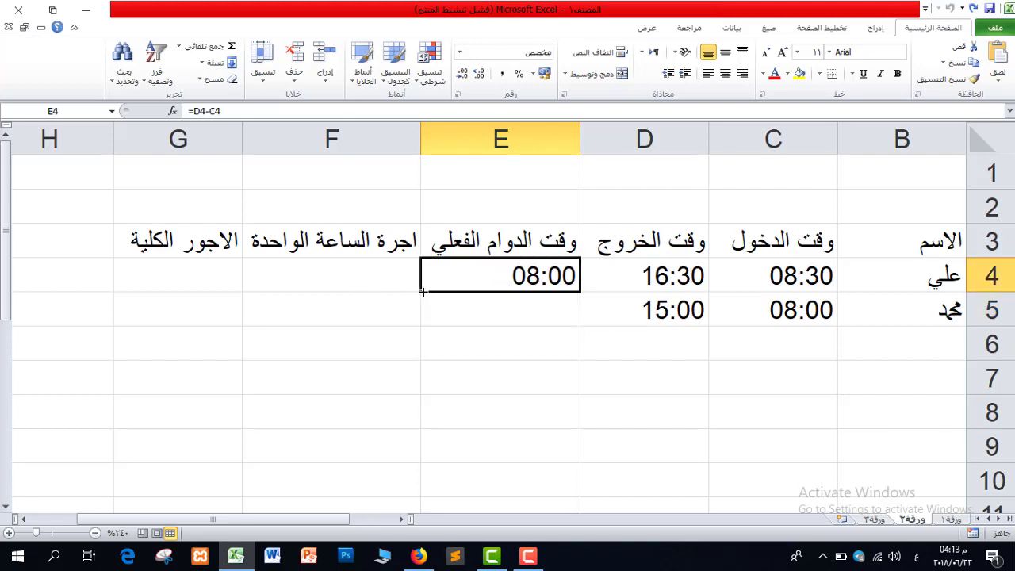
left_click_drag(422, 291, 424, 325)
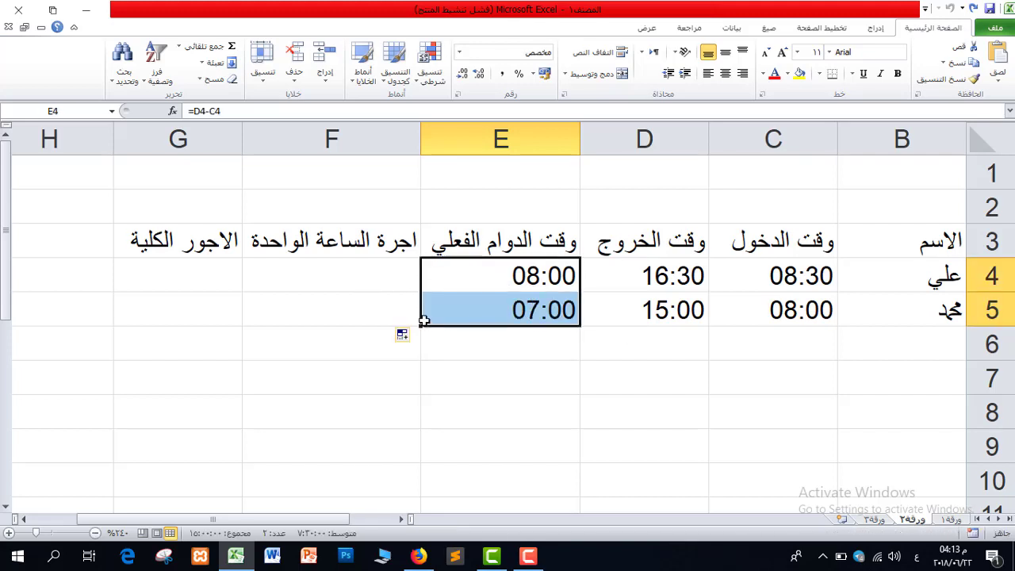
key("ctrl+z")
Calculate the second employee's actual working time in cell E5 with the formula =D5-C5.
left_click(490, 308)
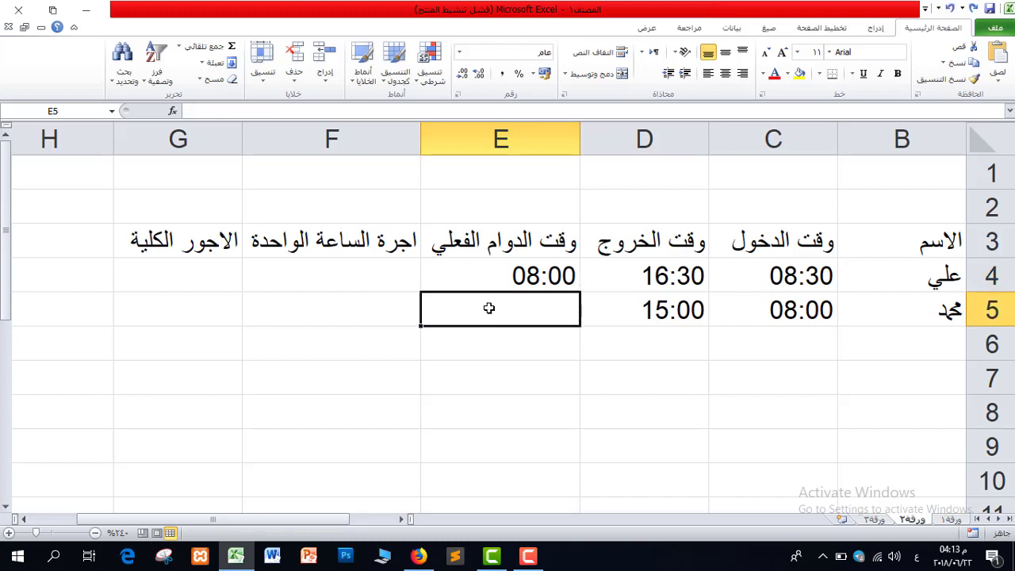
type("=")
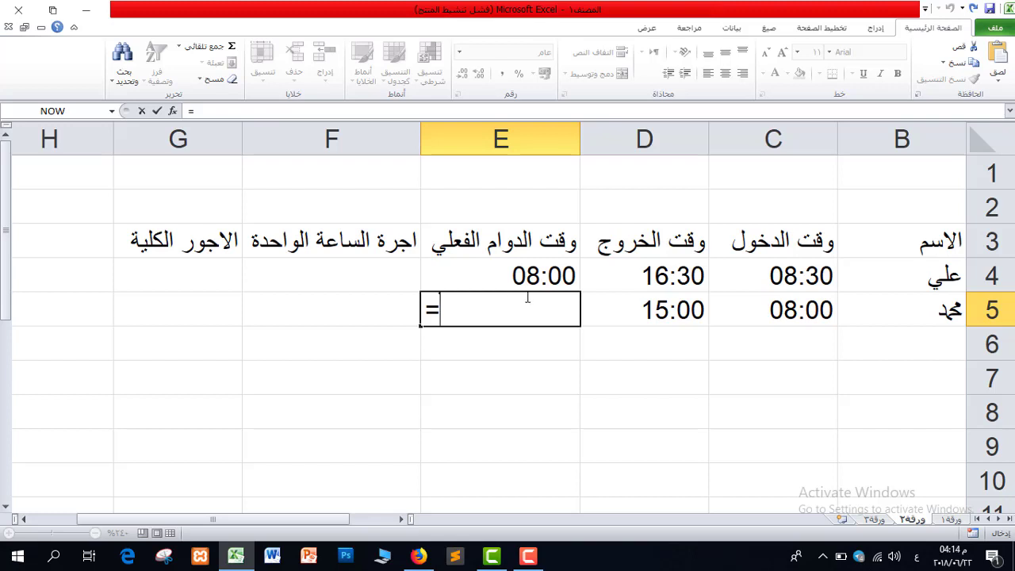
left_click(655, 307)
type("-")
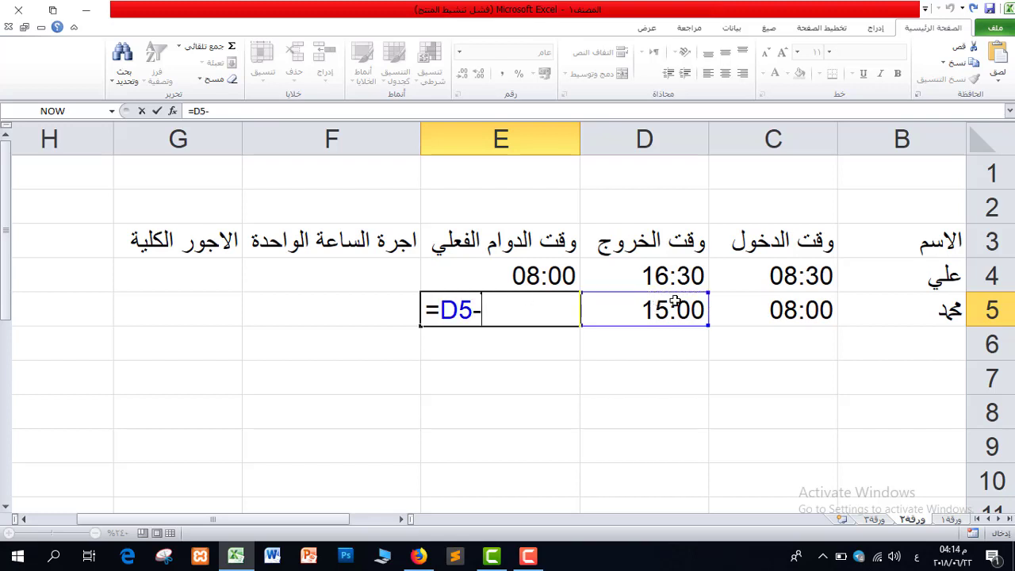
left_click(792, 310)
key("Return")
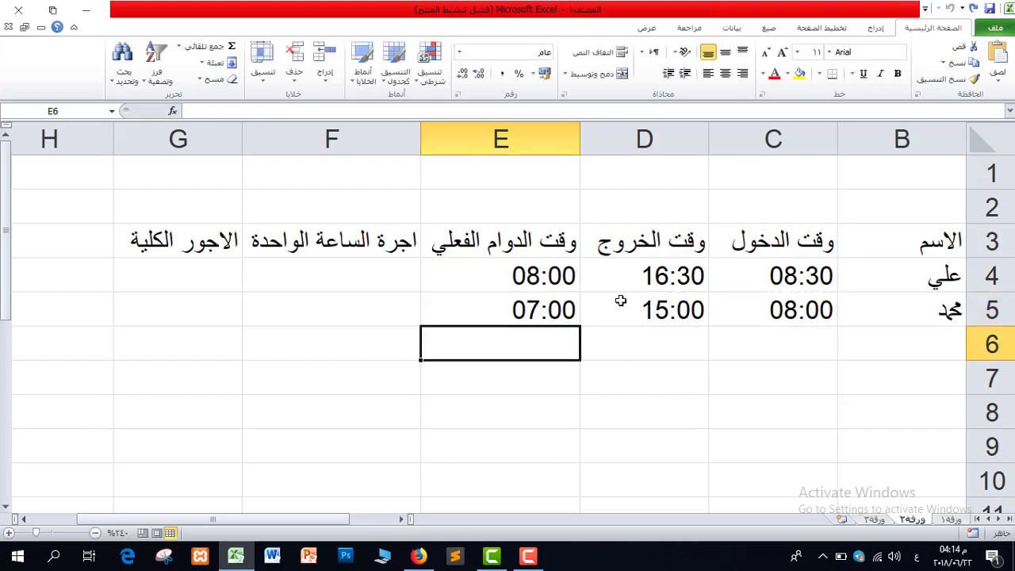
Enter the hourly wage 10000 in F4 and fill it down to F5 for the second employee.
left_click(372, 273)
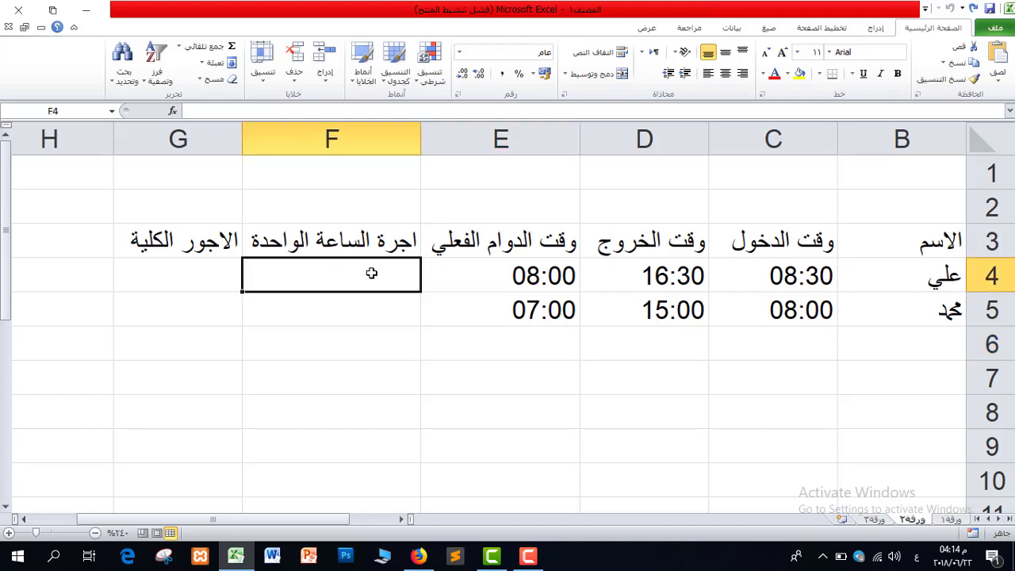
type("10")
left_click(339, 311)
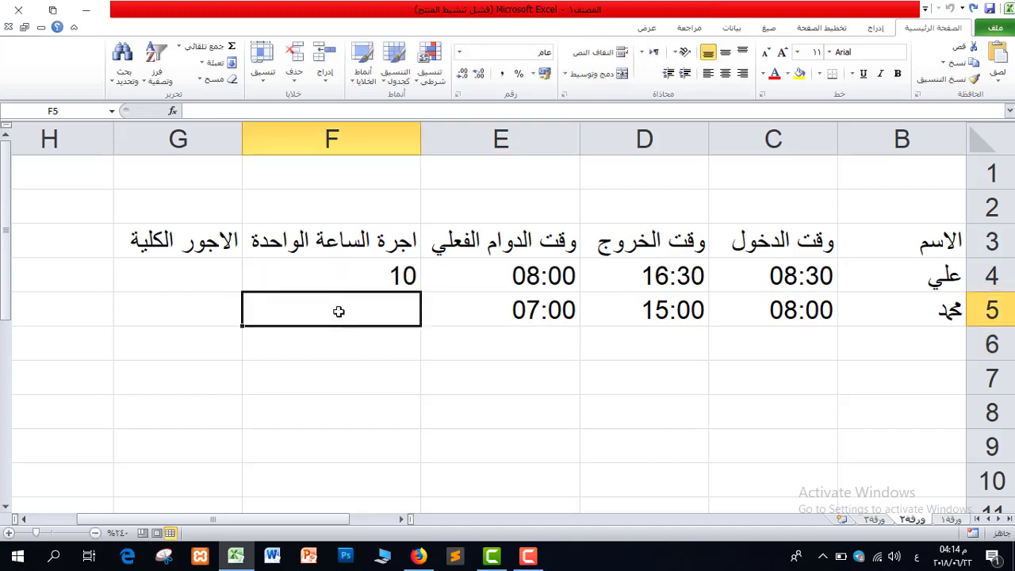
left_click(360, 278)
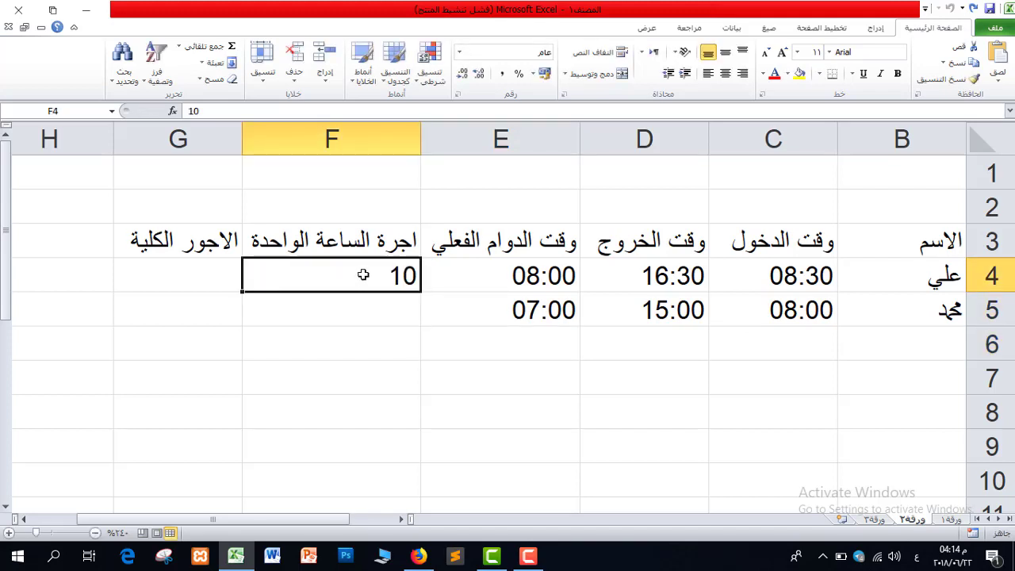
type("10000")
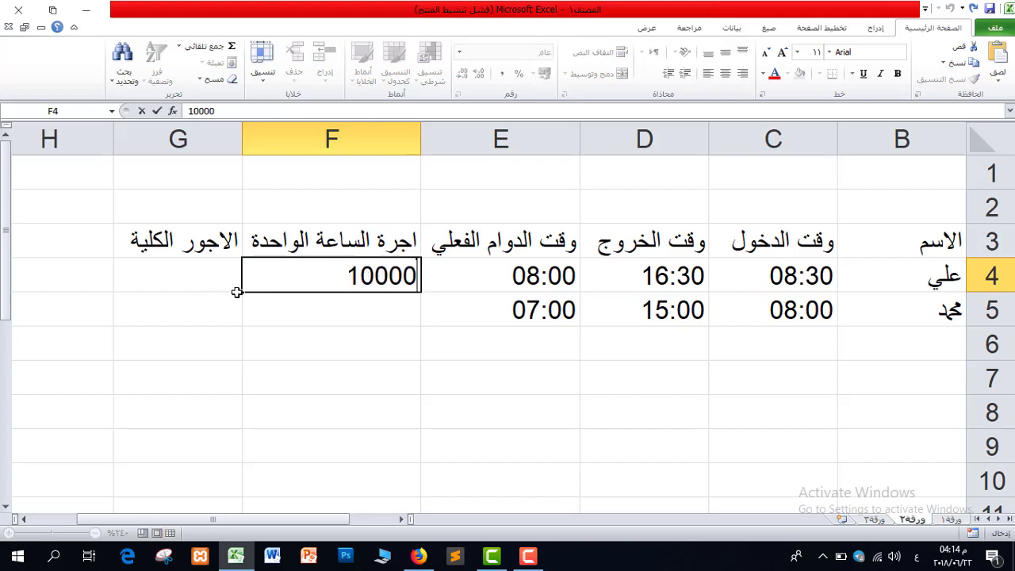
left_click_drag(242, 292, 246, 321)
left_click(314, 387)
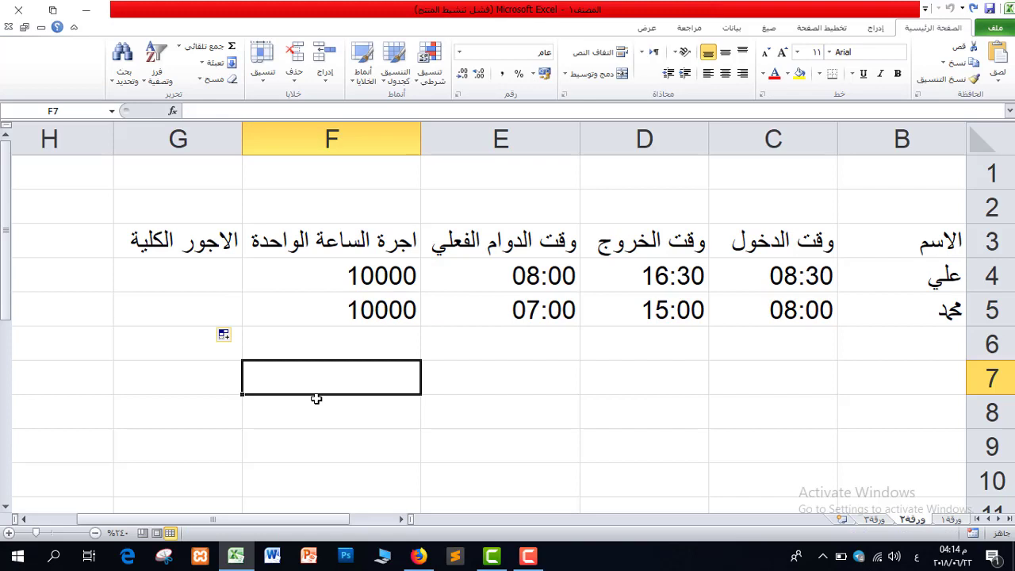
Examine the first employee's working time in E4 and hourly wage in F4 as the inputs for the total wage in G4.
left_click(202, 274)
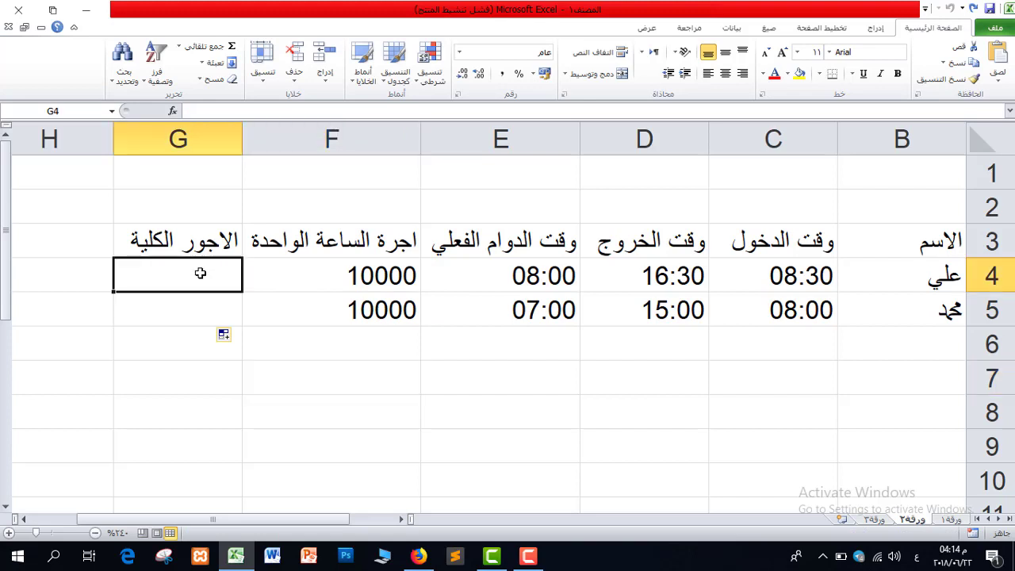
left_click(536, 270)
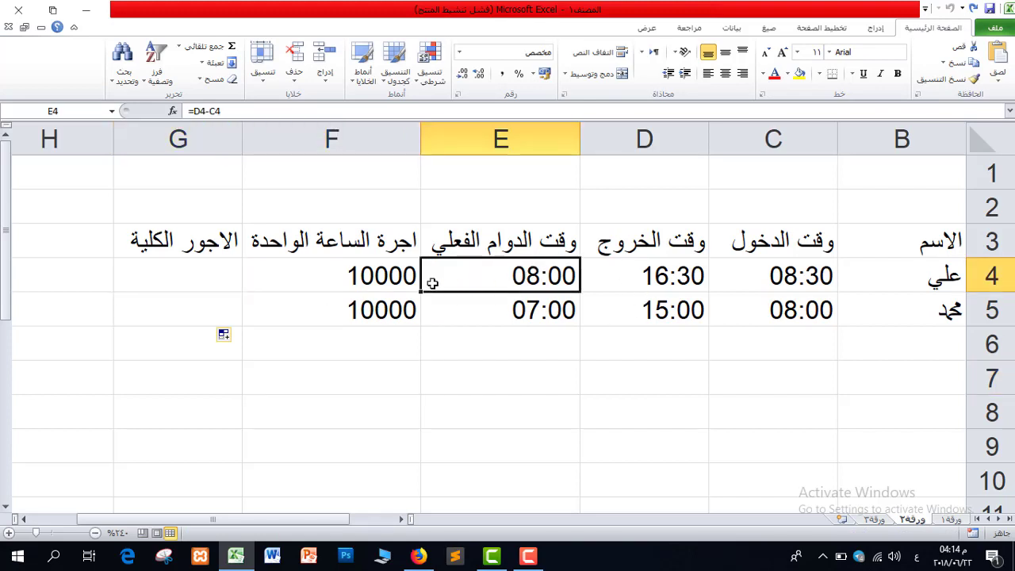
left_click(368, 276)
left_click(188, 263)
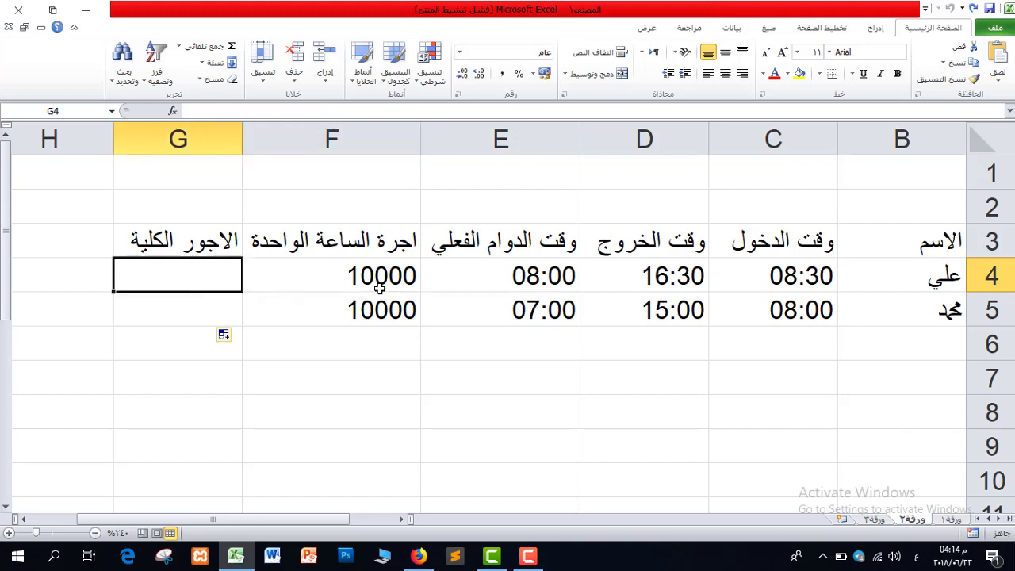
left_click(505, 275)
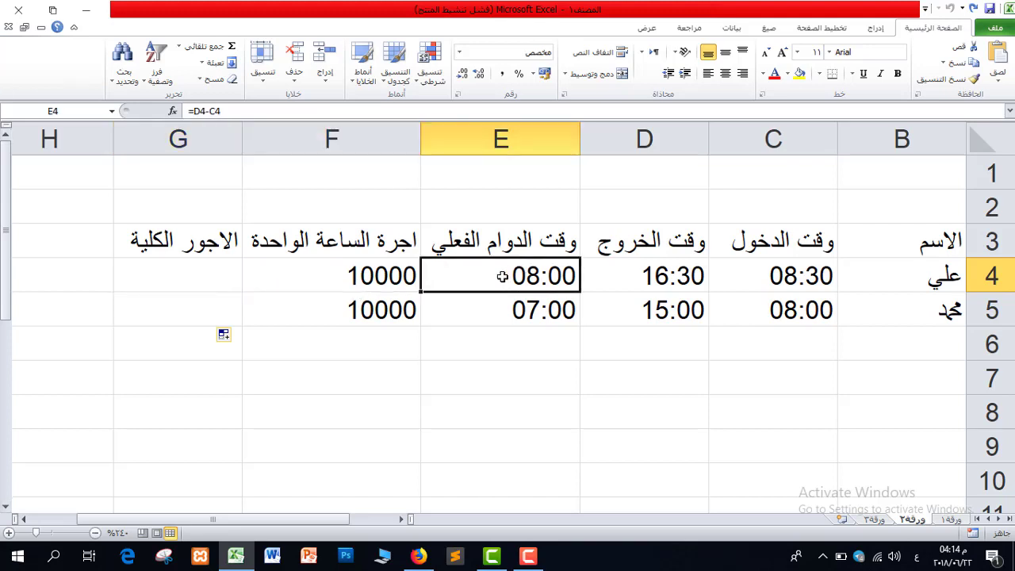
left_click(376, 274)
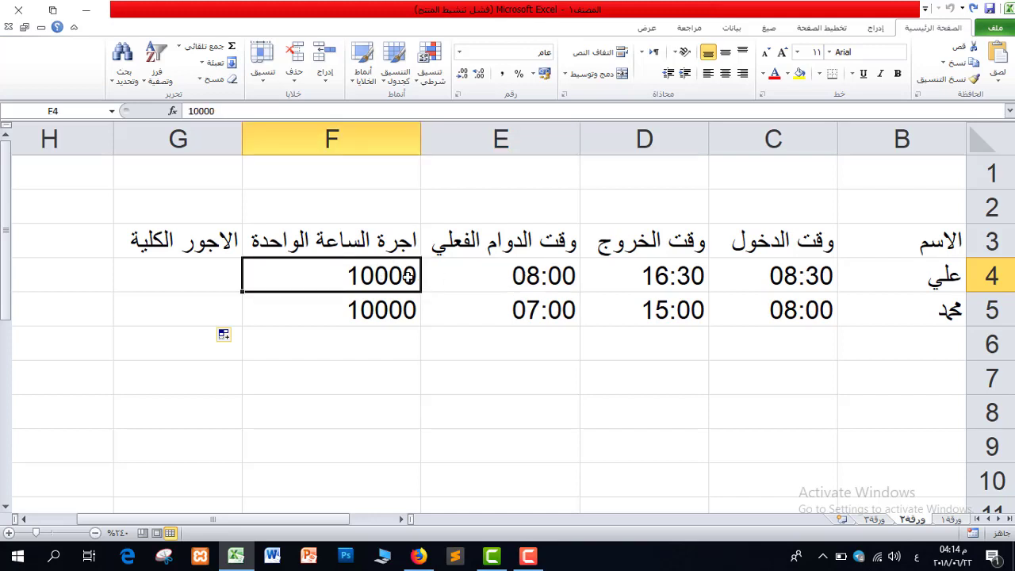
left_click_drag(407, 275, 516, 279)
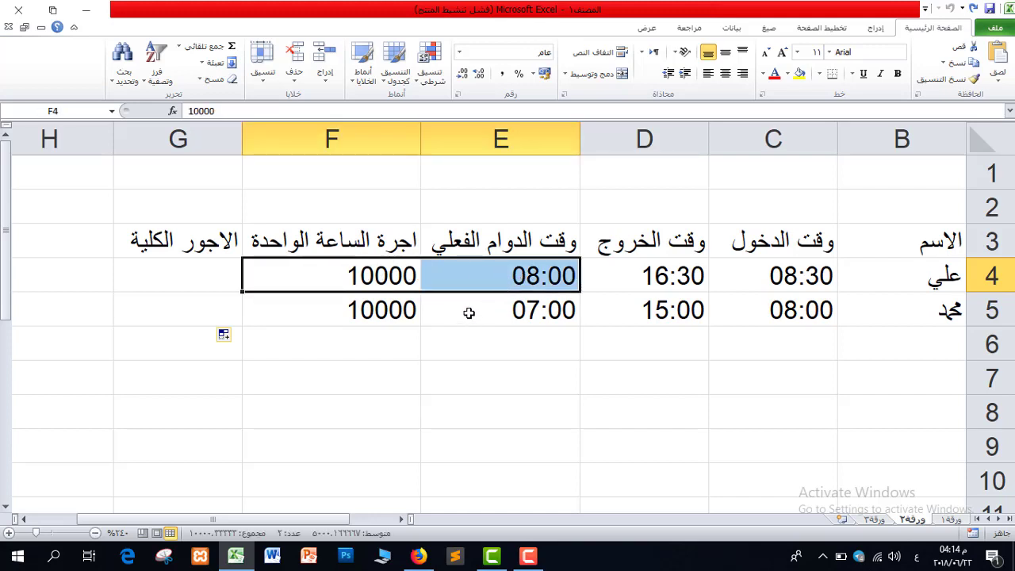
left_click(370, 279)
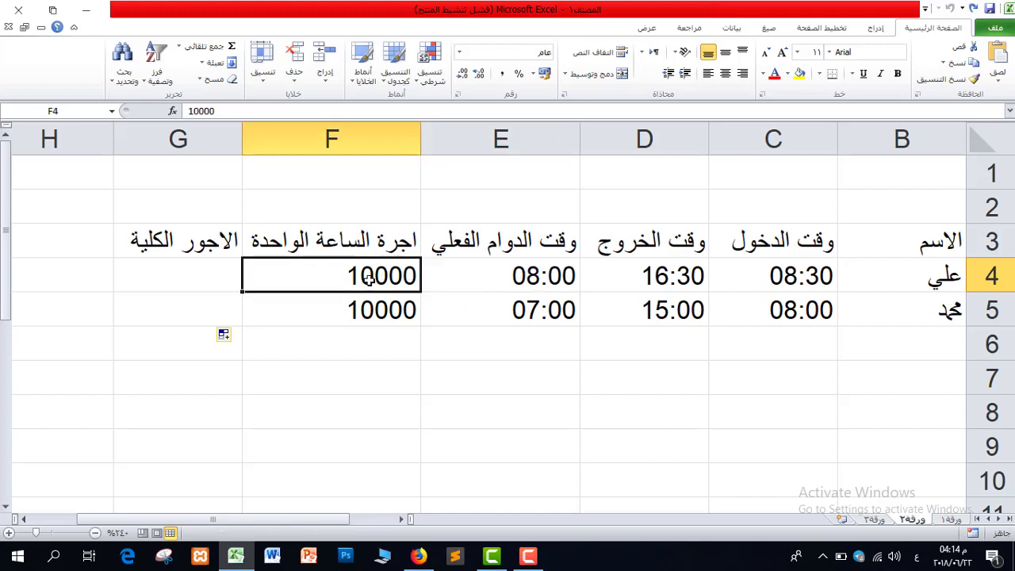
left_click(520, 276)
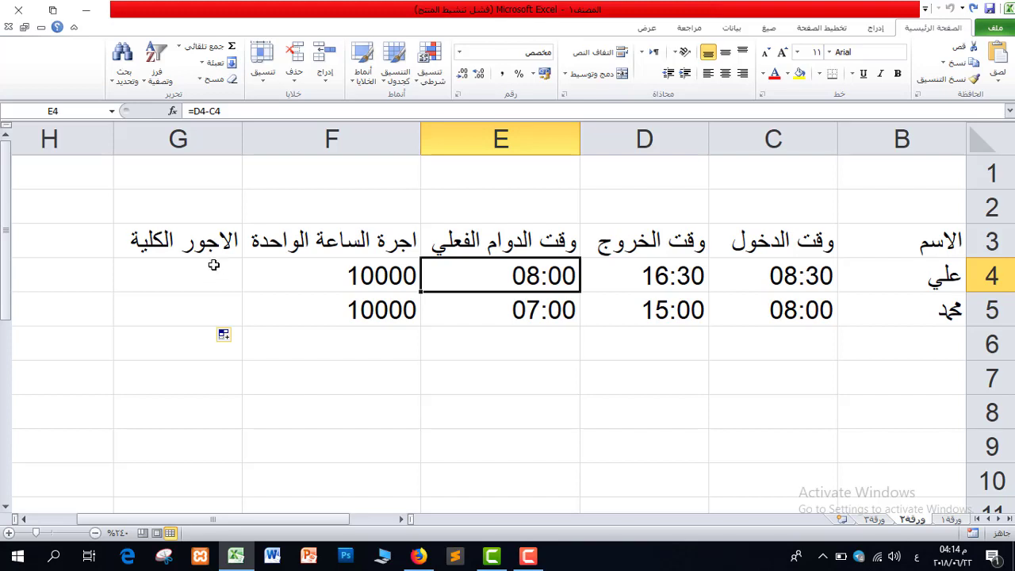
Calculate the first employee's total wages in cell G4 with the formula =F4*E4*24.
left_click(192, 278)
type("=")
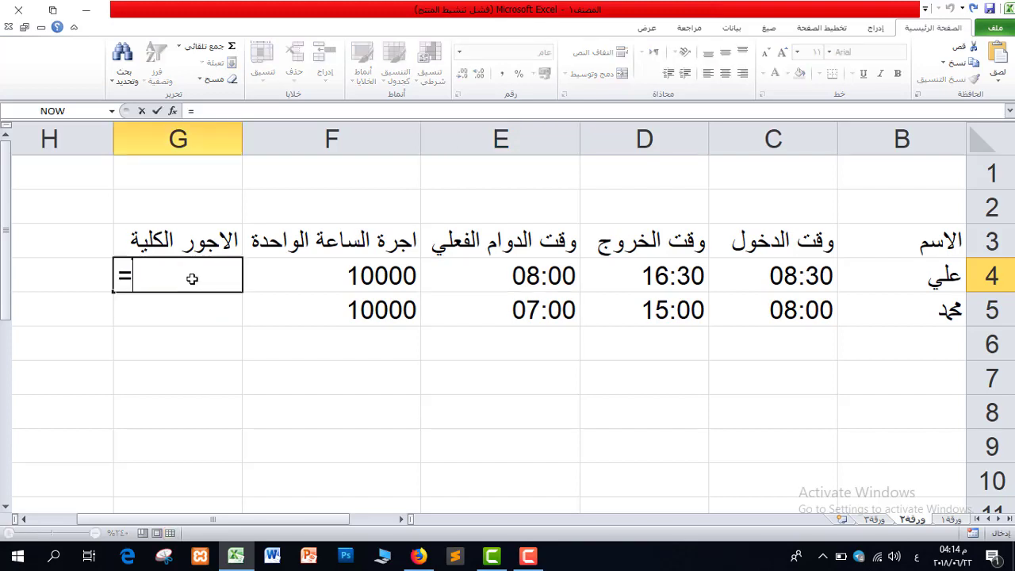
left_click(346, 274)
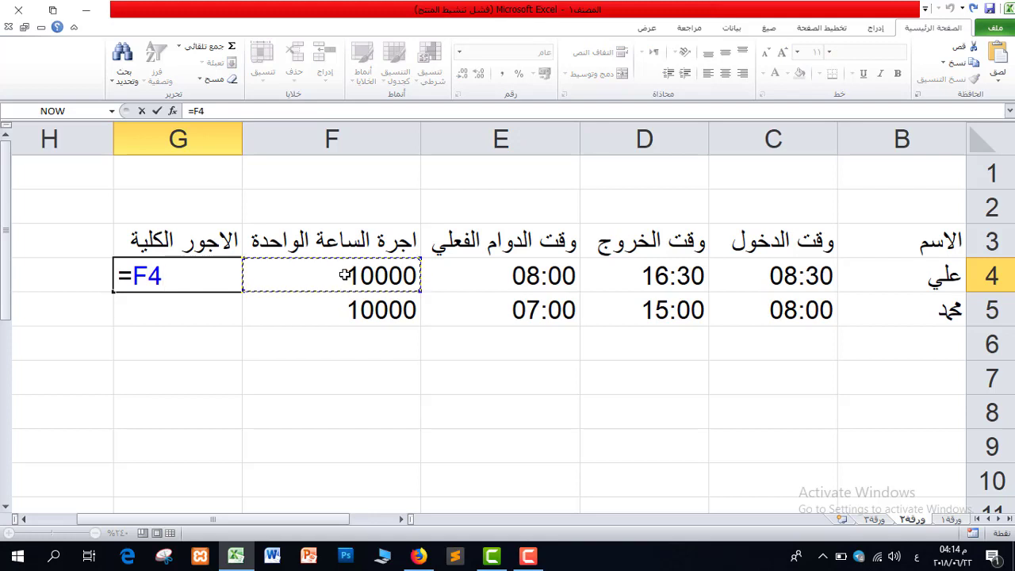
type("*")
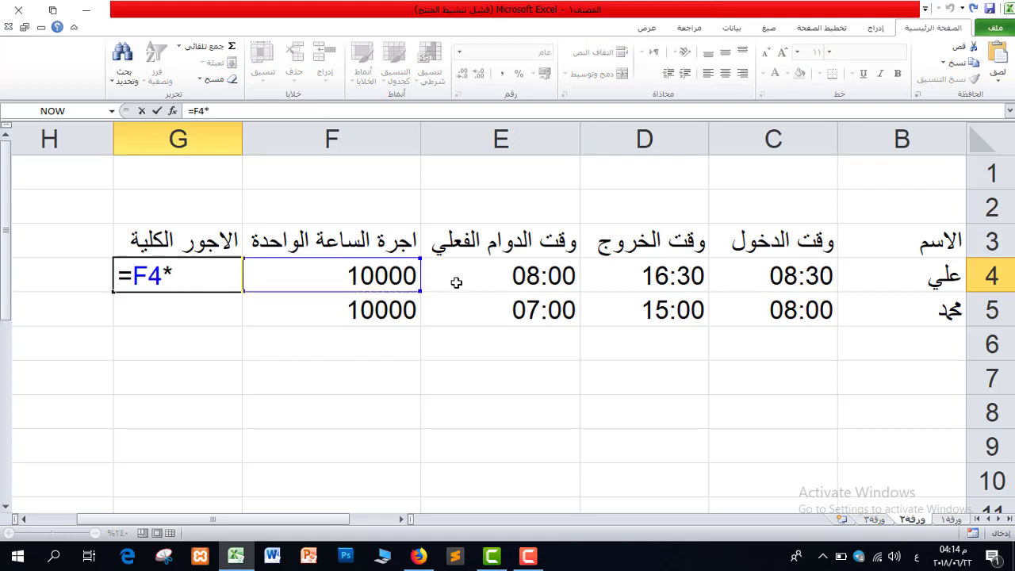
left_click(499, 272)
type("*24")
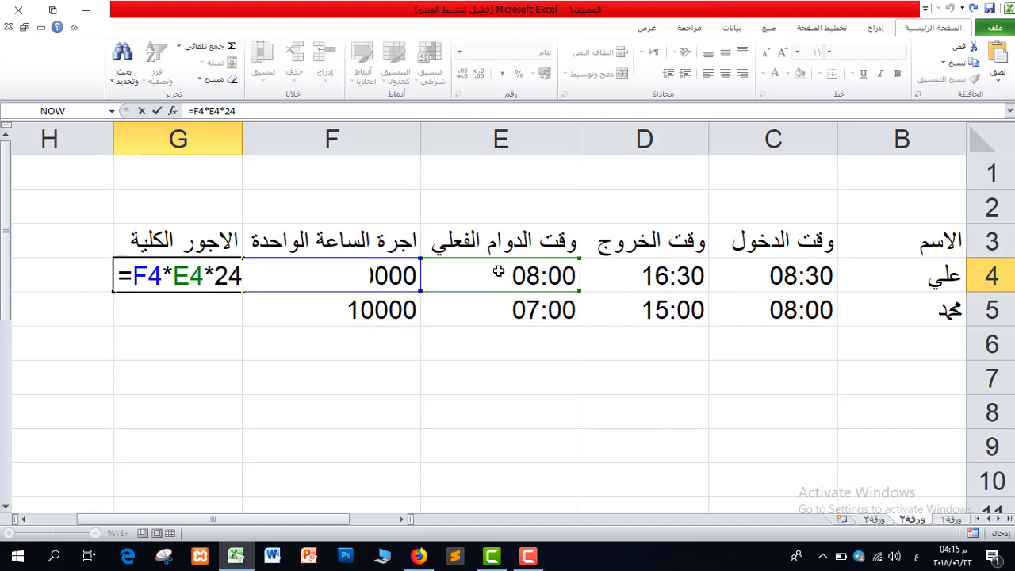
key("Return")
Change the number format of the first employee's total wages in G4 to General (عام).
left_click(166, 276)
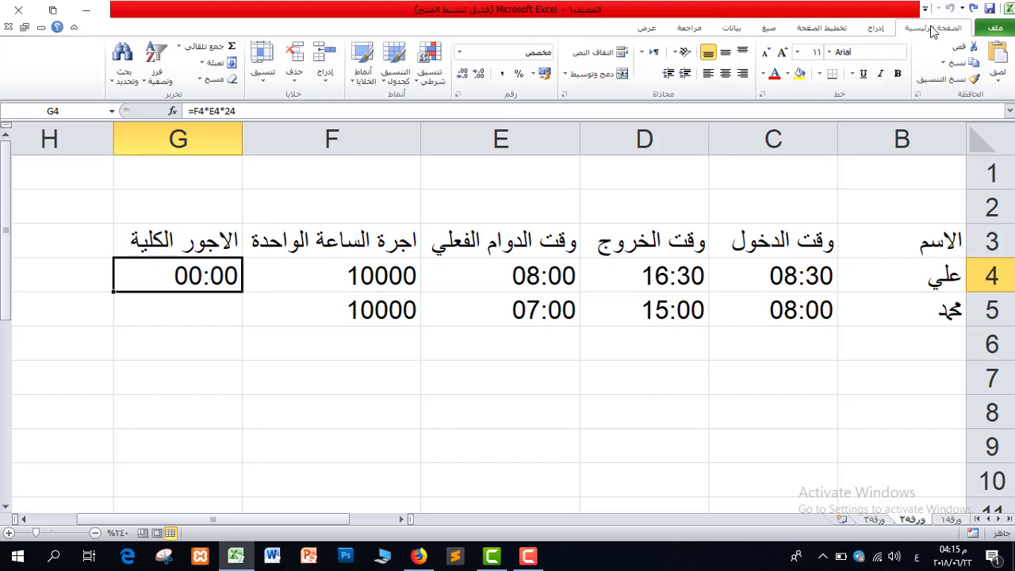
left_click(460, 52)
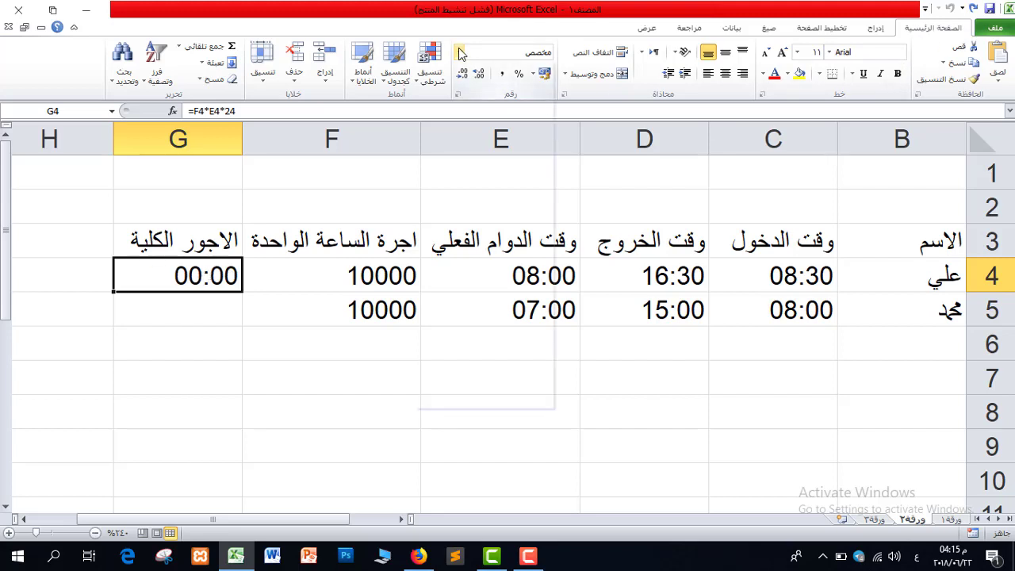
left_click(477, 67)
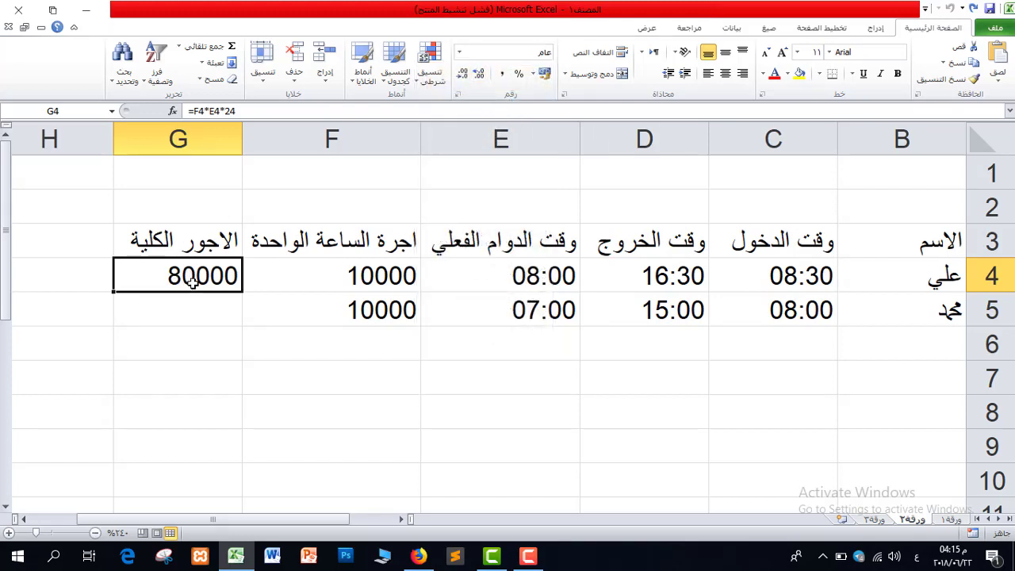
Try filling the total-wages formula from G4 down to G5, and undo the fill.
left_click_drag(116, 293, 115, 326)
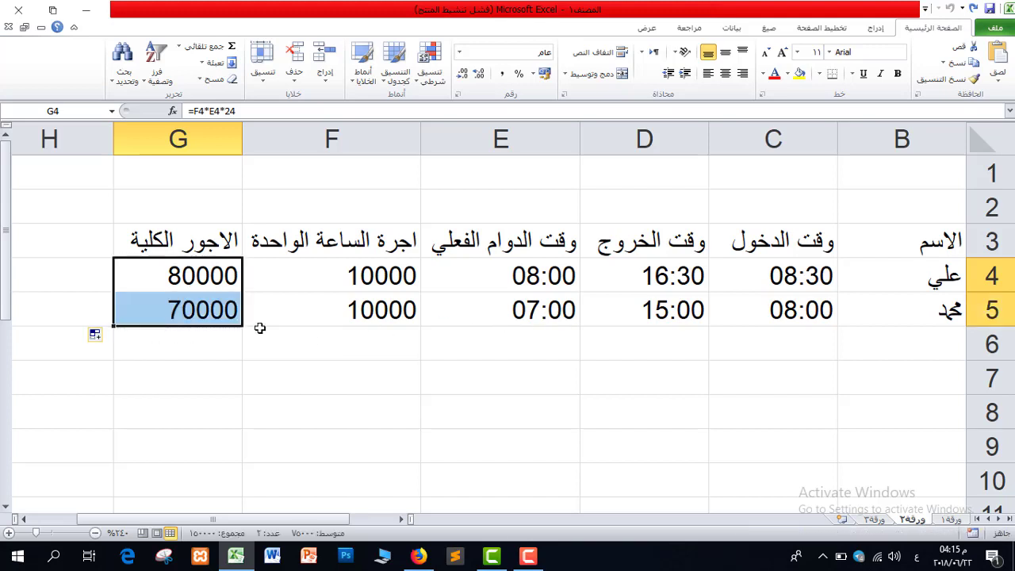
key("ctrl+z")
left_click(213, 327)
Calculate the second employee's total wages in cell G5 with the formula =F5*E5*24.
left_click(214, 312)
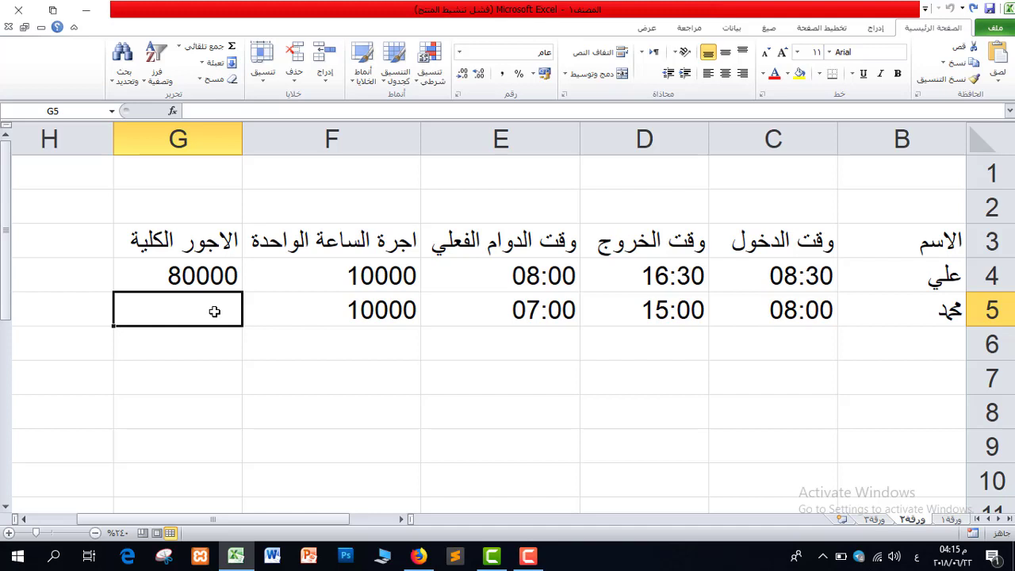
type("=")
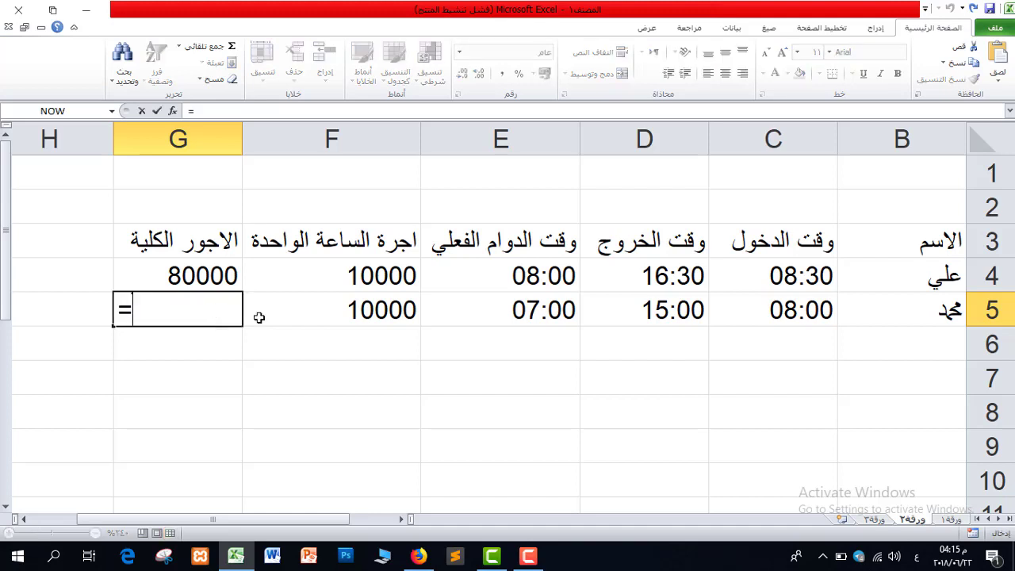
left_click(365, 311)
type("*")
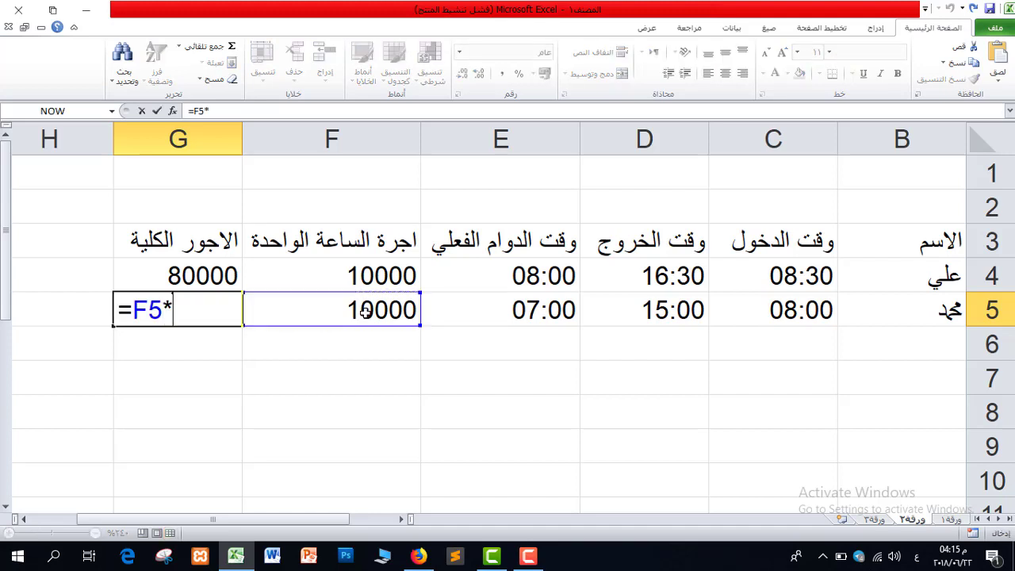
left_click(536, 308)
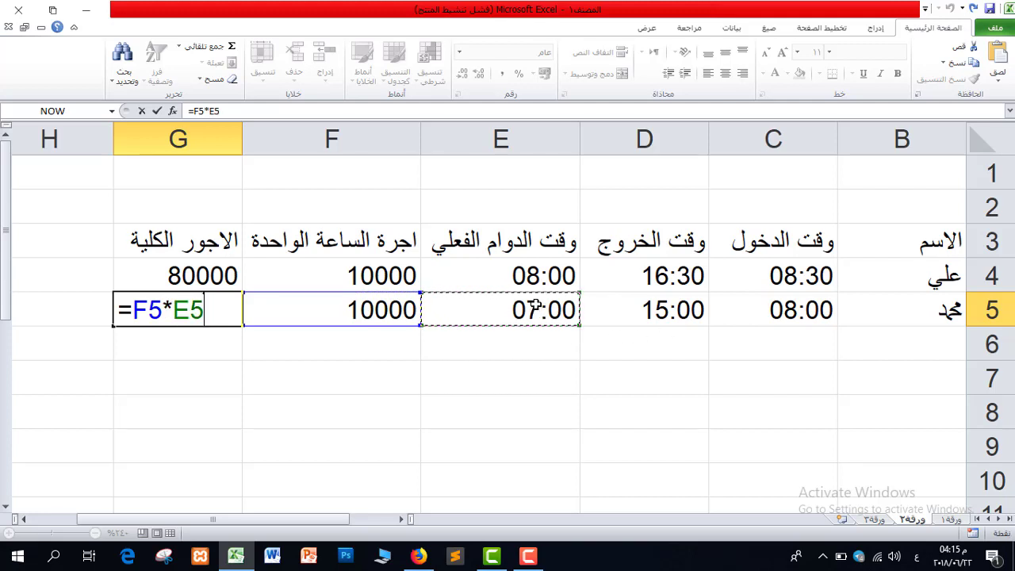
type("*24")
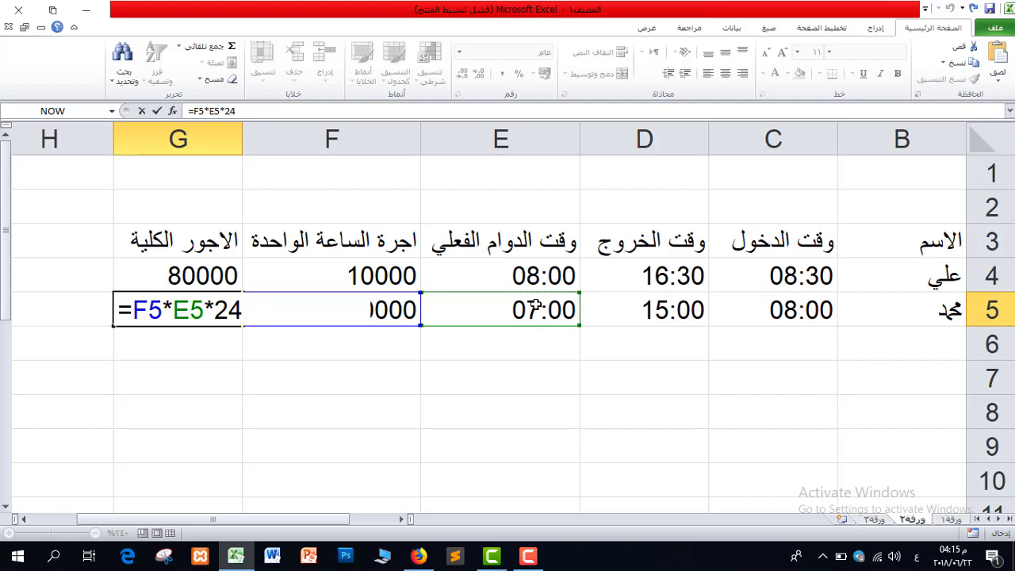
key("Return")
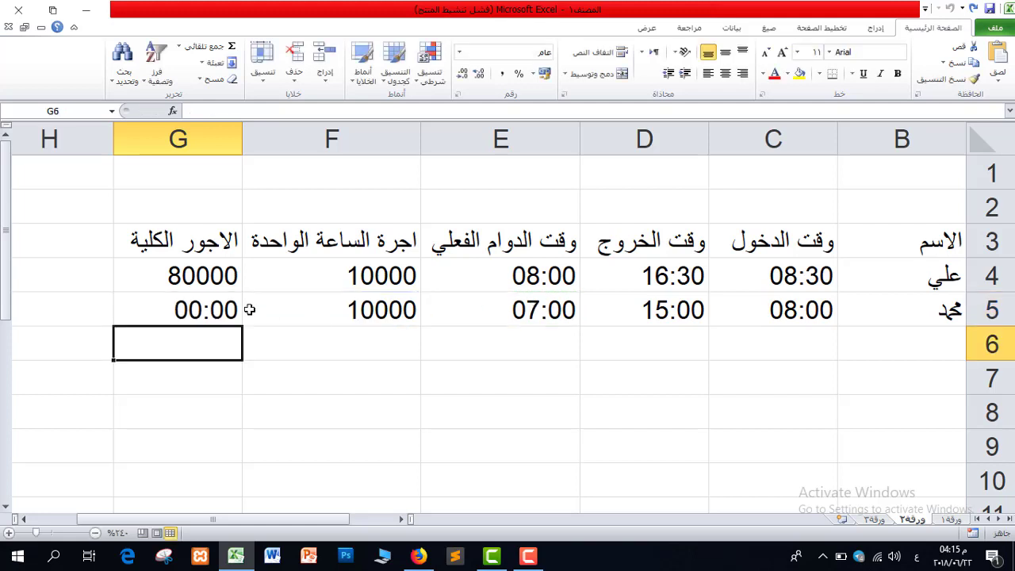
Change the number format of the second employee's total wages in G5 to General (عام).
left_click(198, 309)
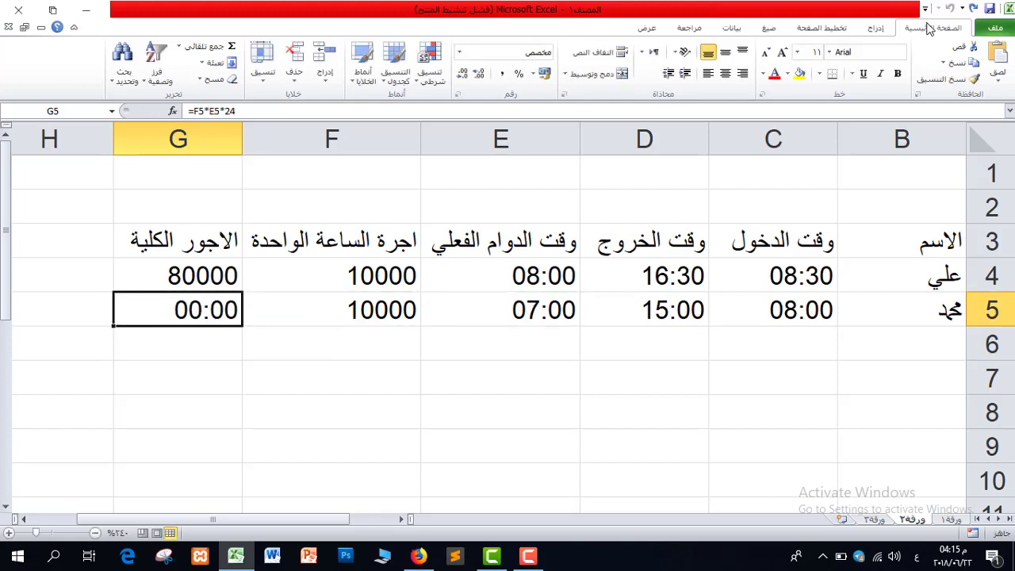
left_click(460, 53)
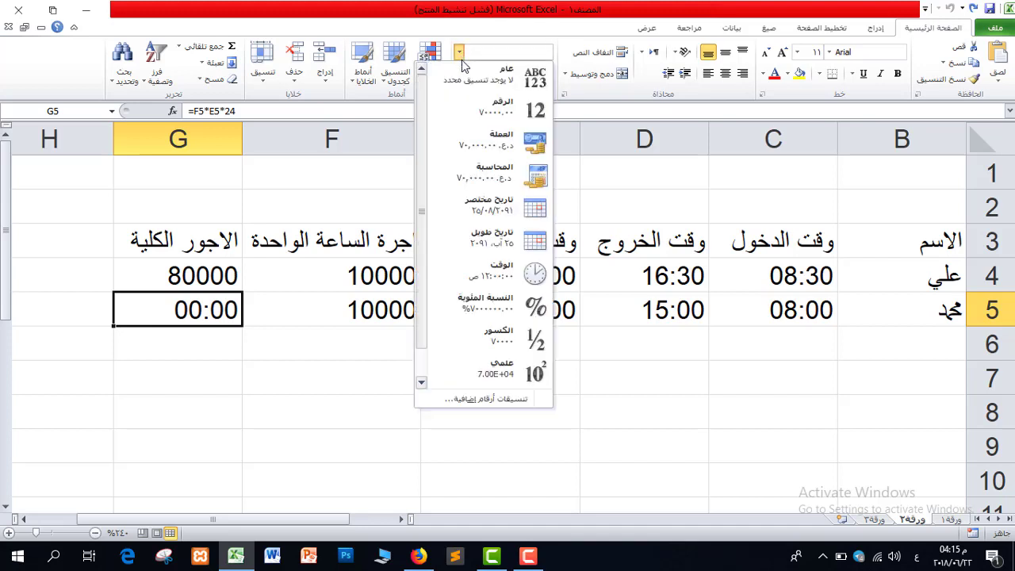
left_click(464, 70)
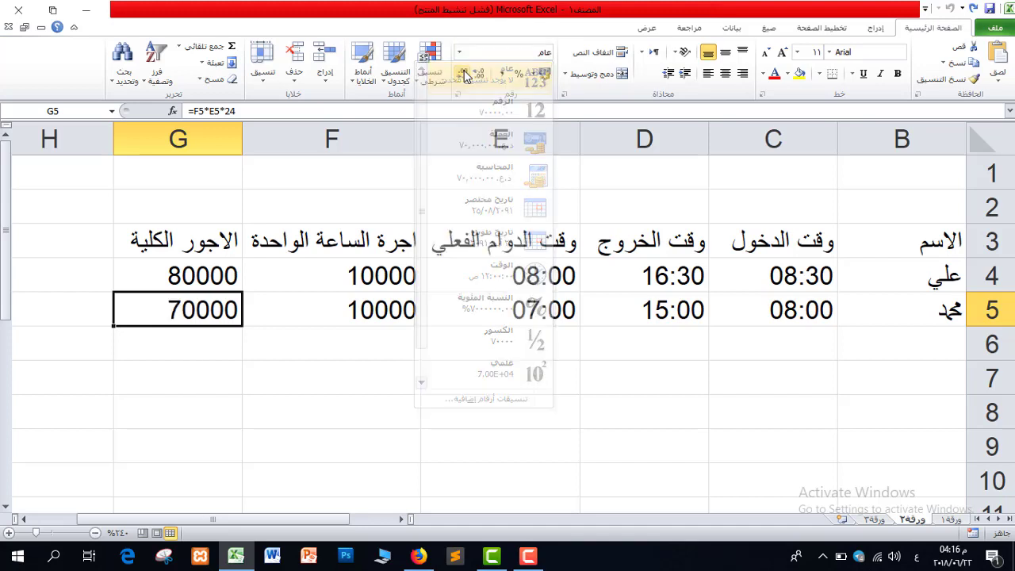
left_click(158, 365)
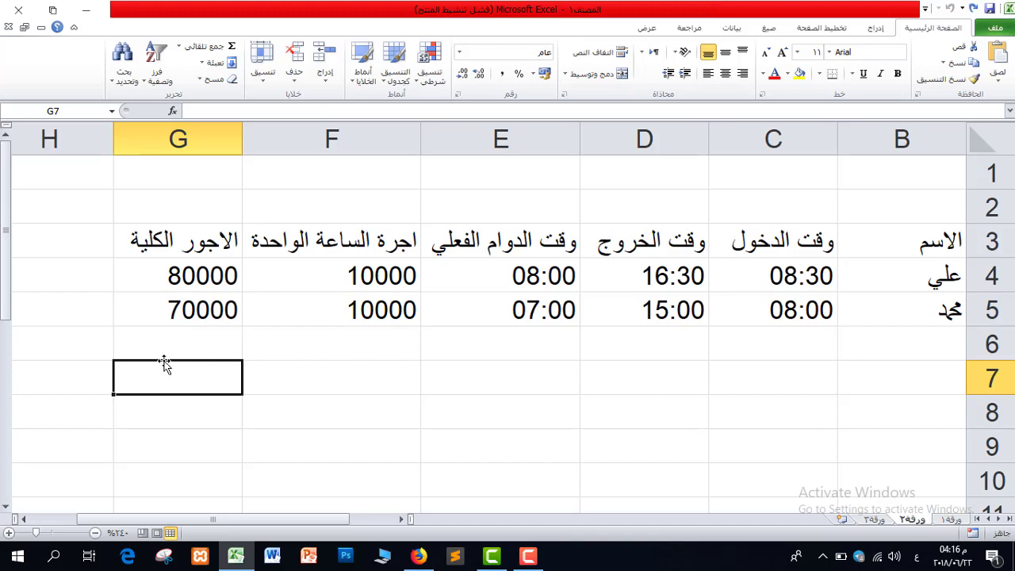
Enter the third employee's name in B6 and the entry time 9:40 in C6.
left_click(940, 337)
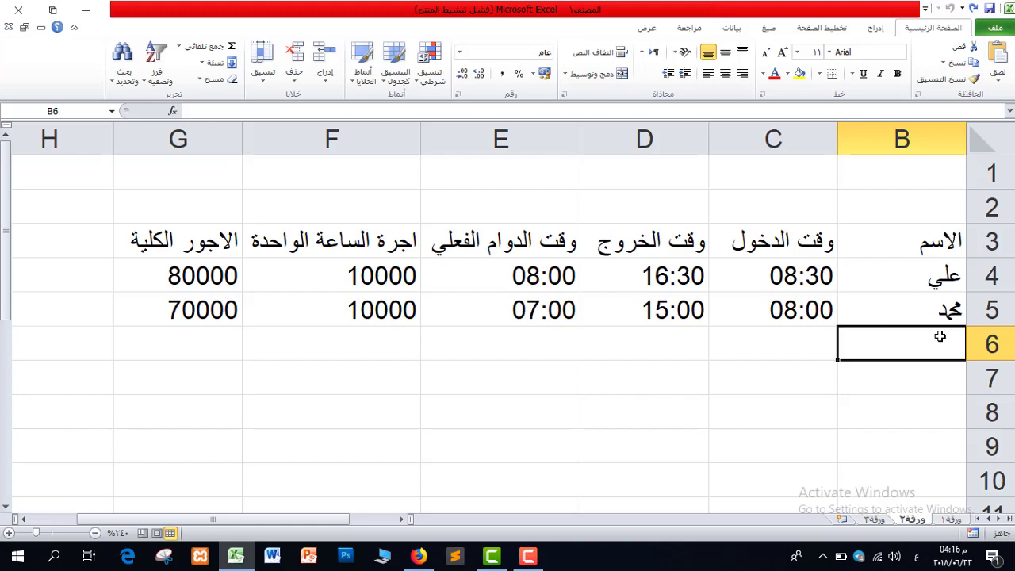
type("كرار")
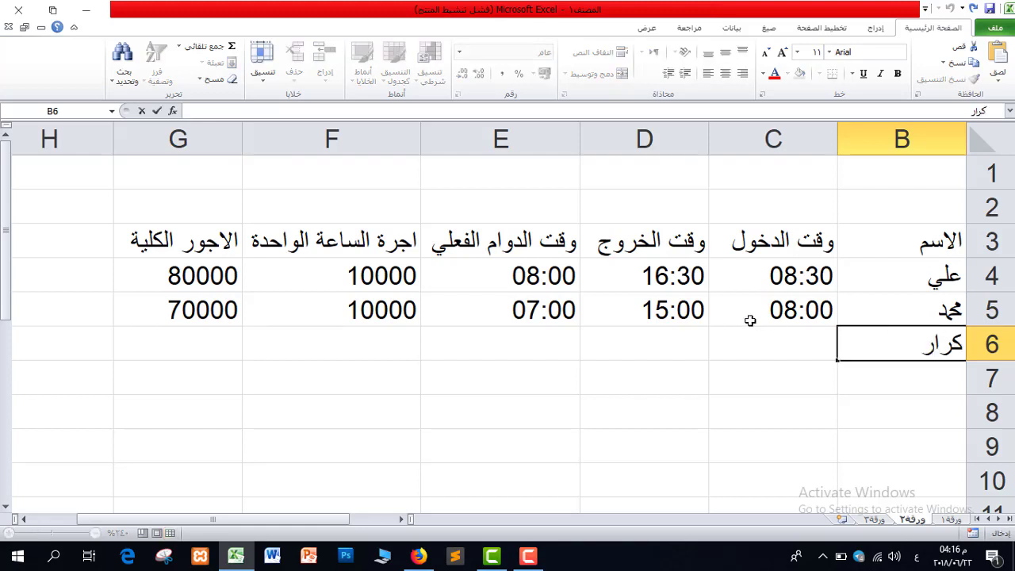
left_click(766, 338)
type("9:")
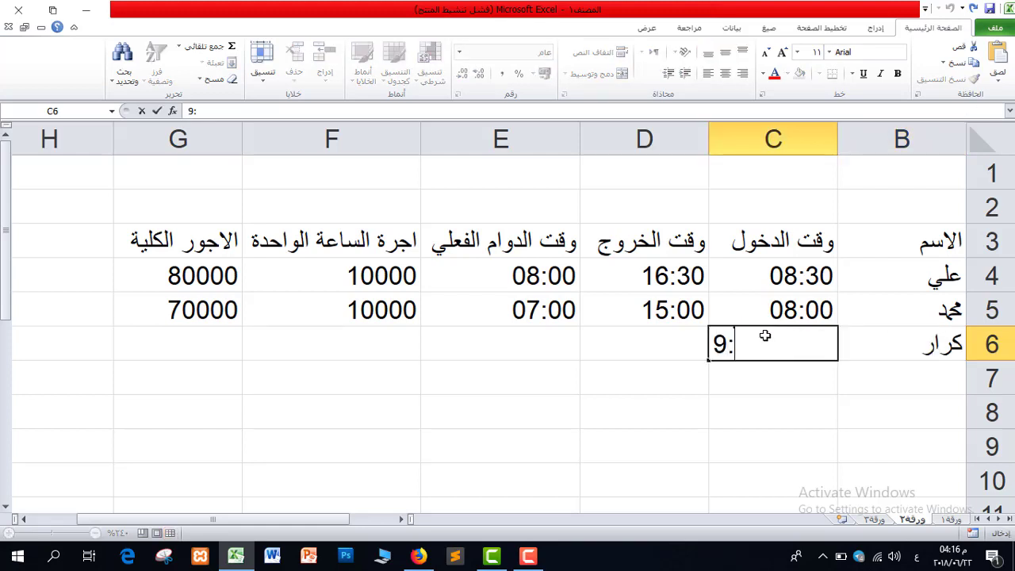
type("30")
key("BackSpace")
key("BackSpace")
type("40")
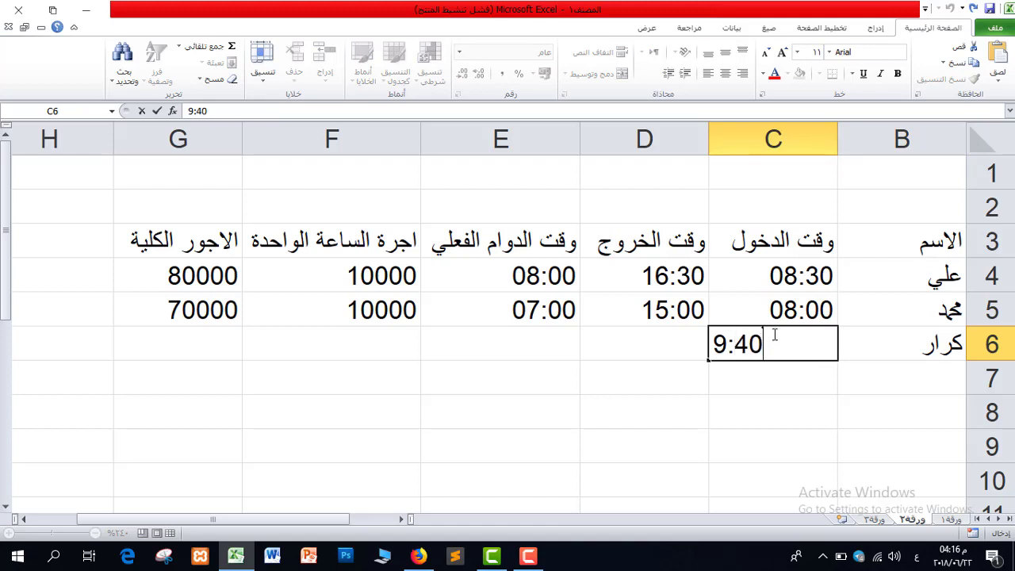
Enter 12:33 as the third employee's exit time in D6.
left_click(647, 332)
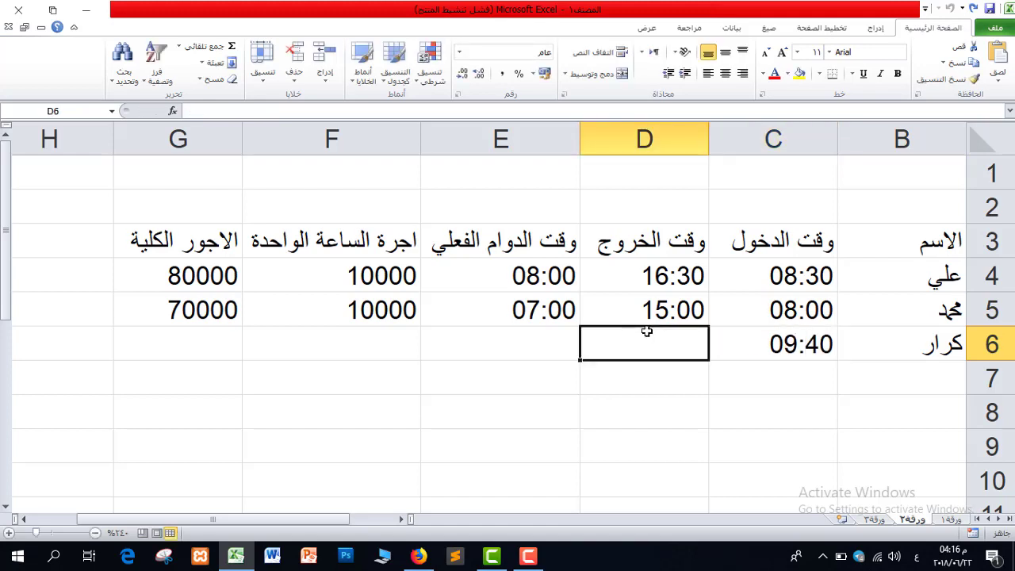
type("12")
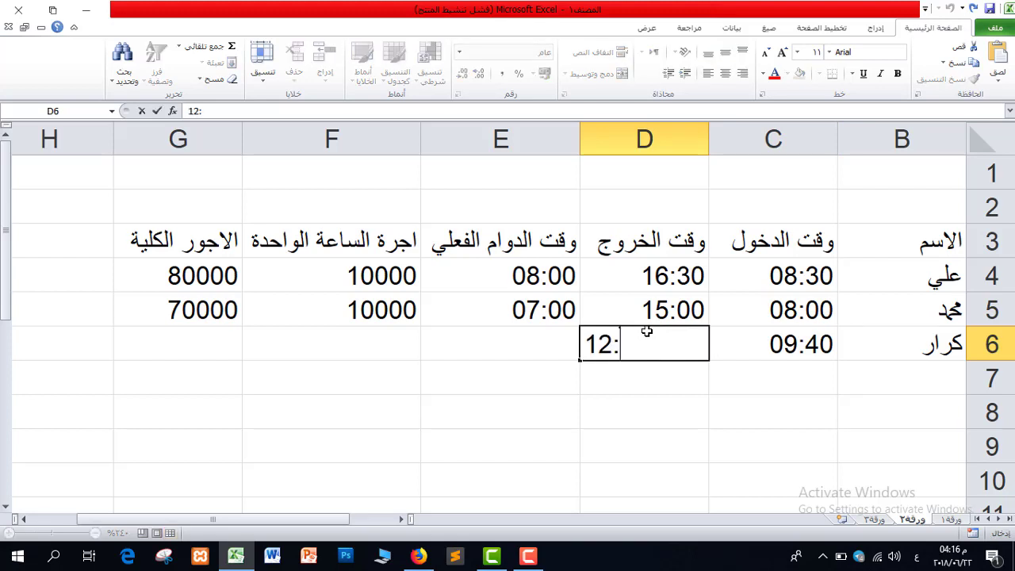
type(":33")
key("Return")
Try filling the actual working-time formula from E5 down to E6, and clear the filled cell.
left_click(496, 315)
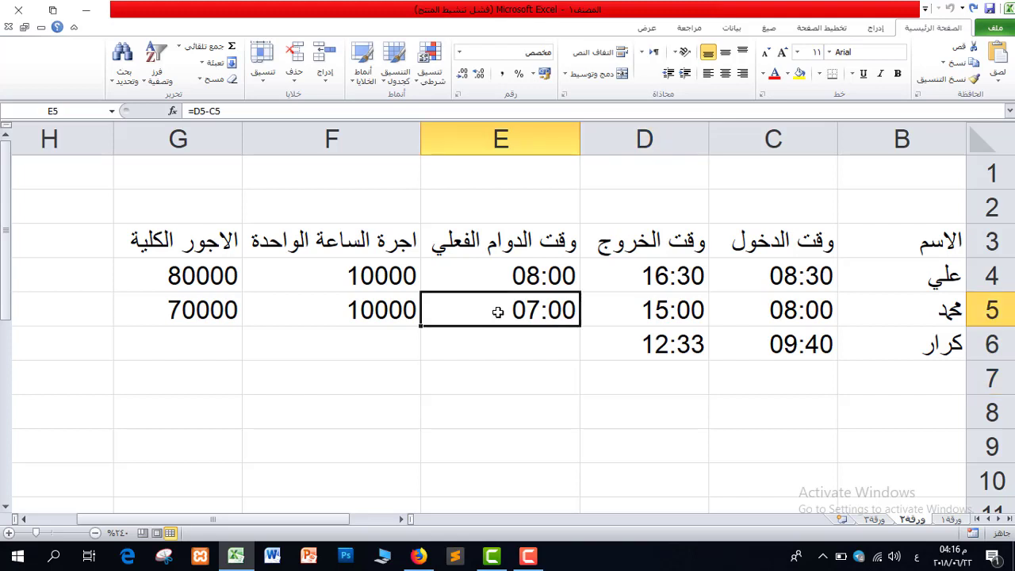
left_click_drag(422, 325, 422, 359)
left_click(477, 339)
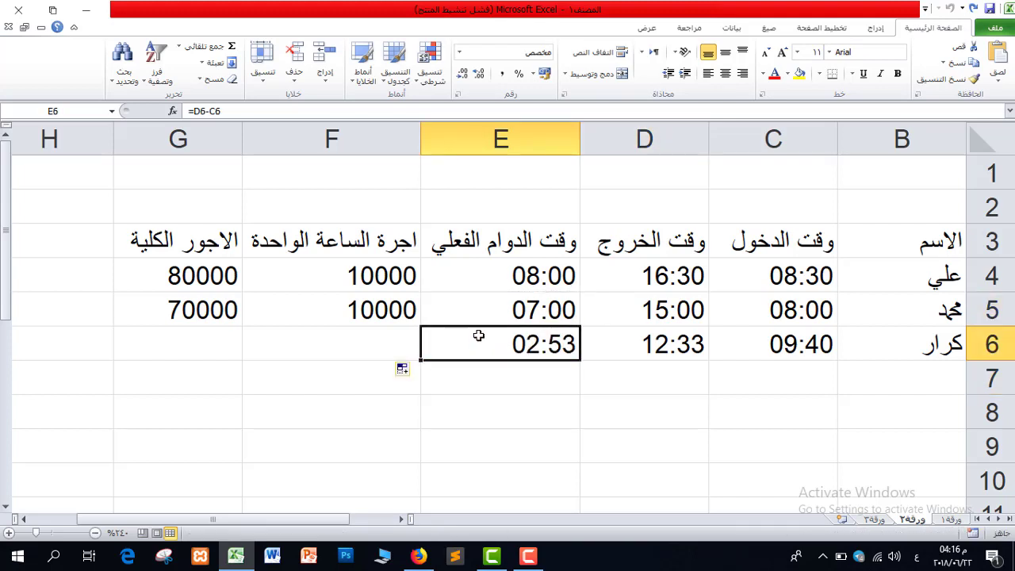
key("Delete")
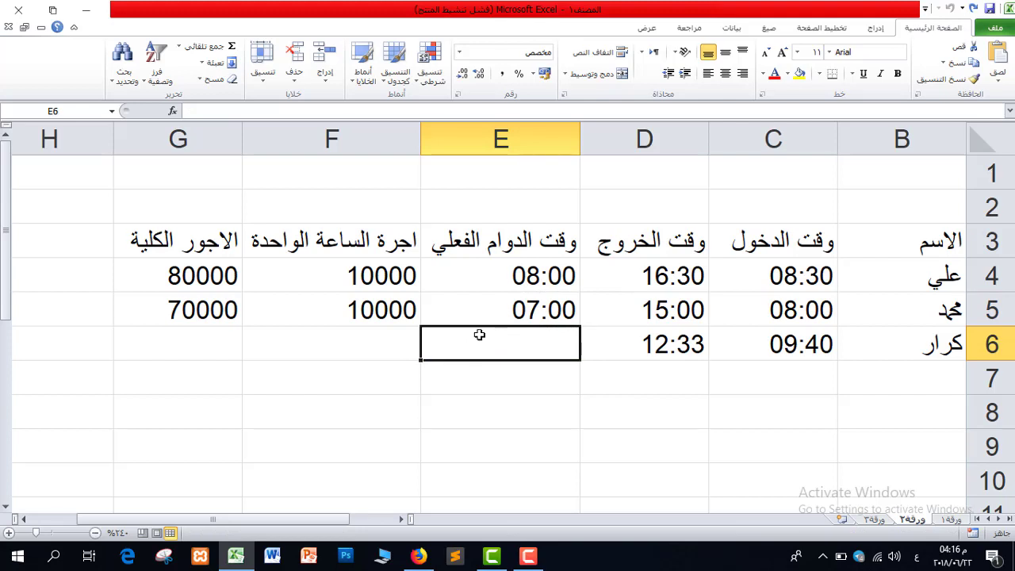
Calculate the third employee's actual working time in cell E6 with the formula =D6-C6.
type("=")
left_click(671, 346)
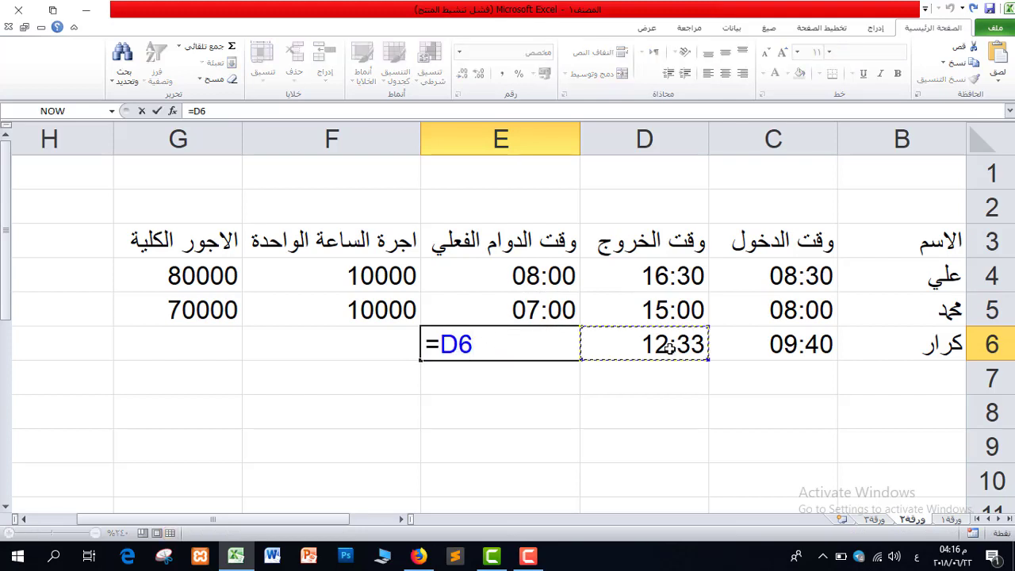
type("-")
left_click(805, 341)
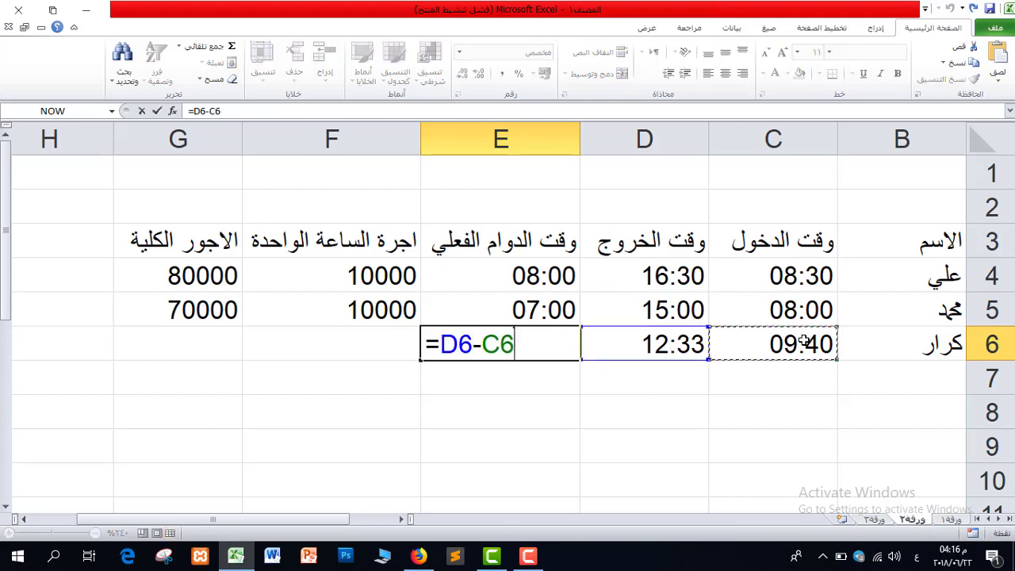
key("Return")
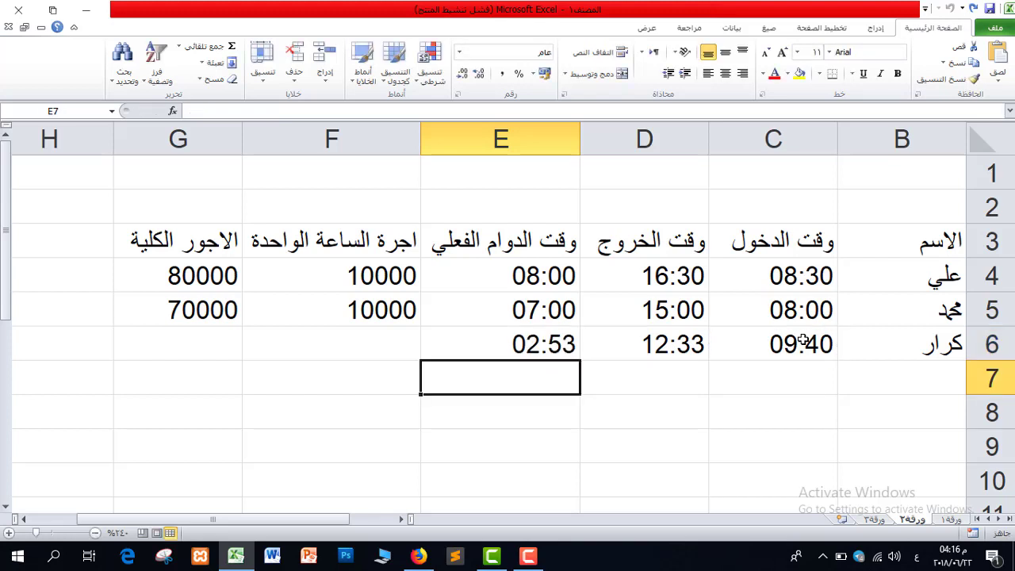
Fill the hourly rate of 10000 from F5 down to F6 for the third employee.
left_click(380, 345)
left_click(265, 316)
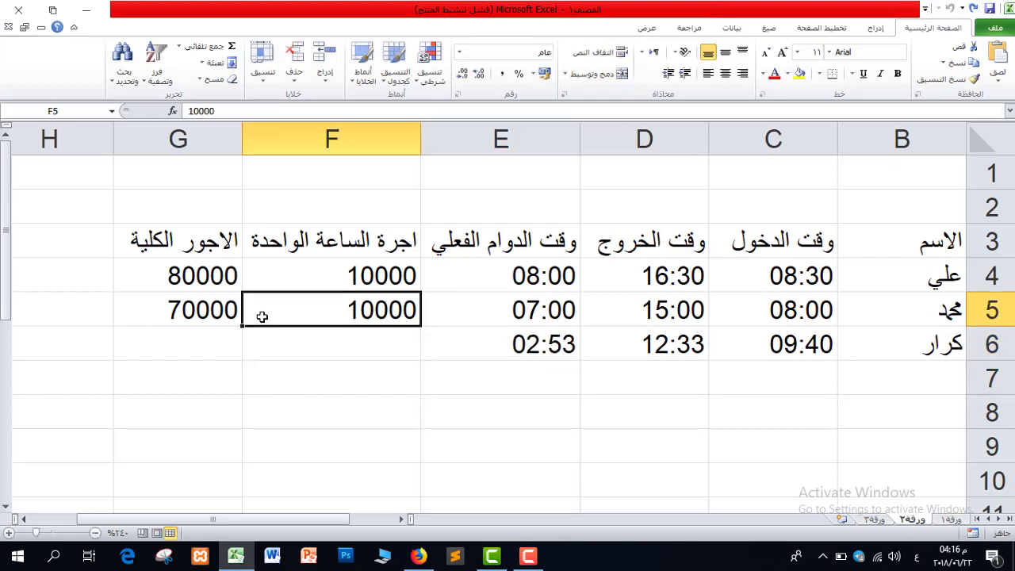
left_click_drag(244, 327, 251, 353)
Calculate the third employee's total wages in cell G6 with the formula =F6*E6*24.
left_click(182, 336)
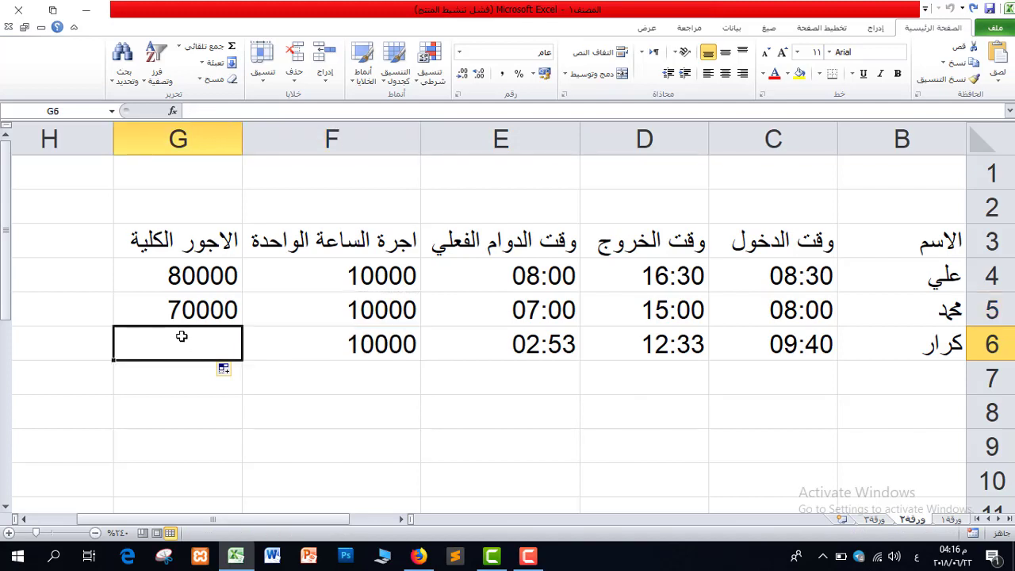
type("=")
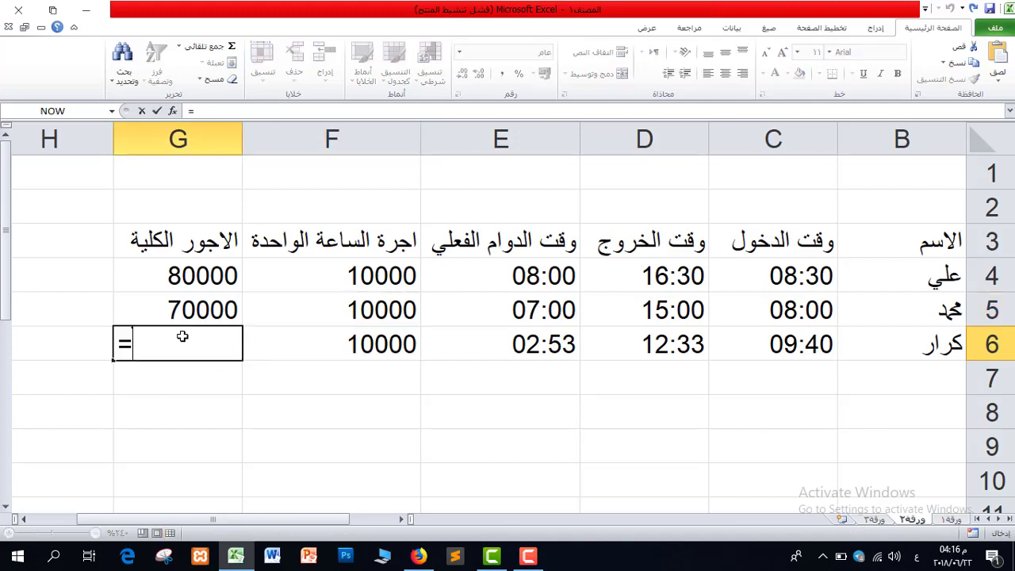
left_click(365, 343)
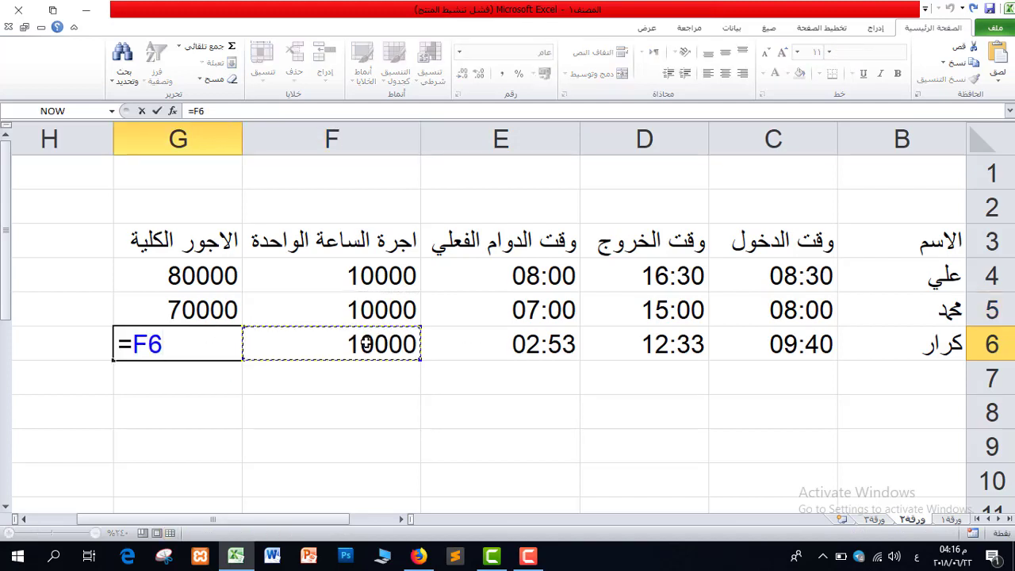
type("*")
left_click(555, 345)
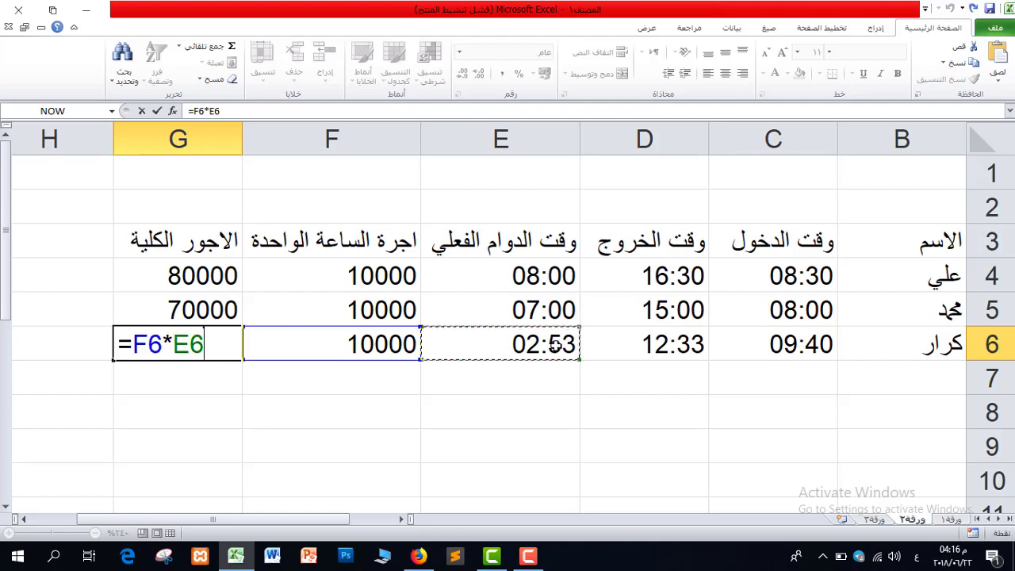
type("*24")
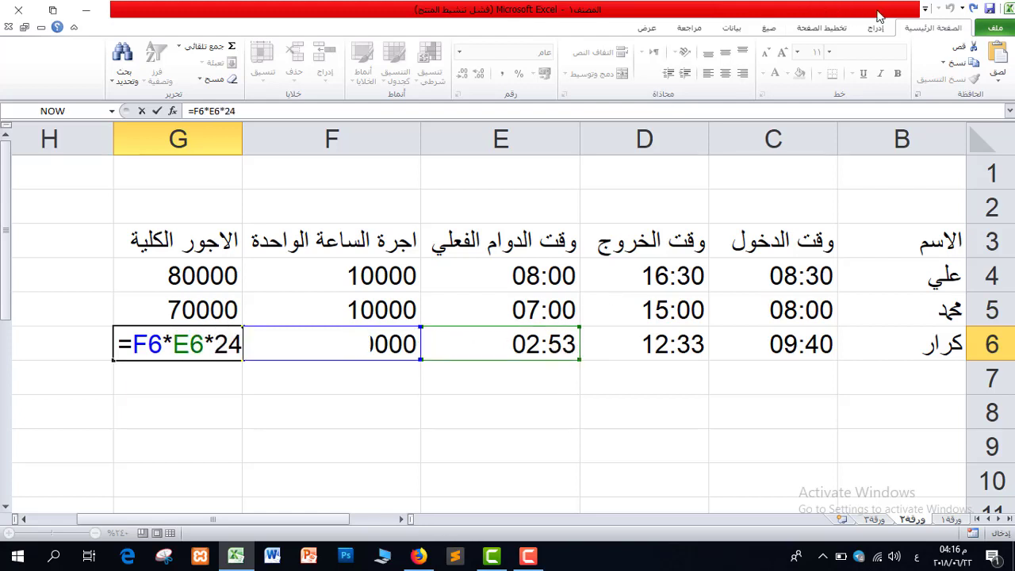
key("Return")
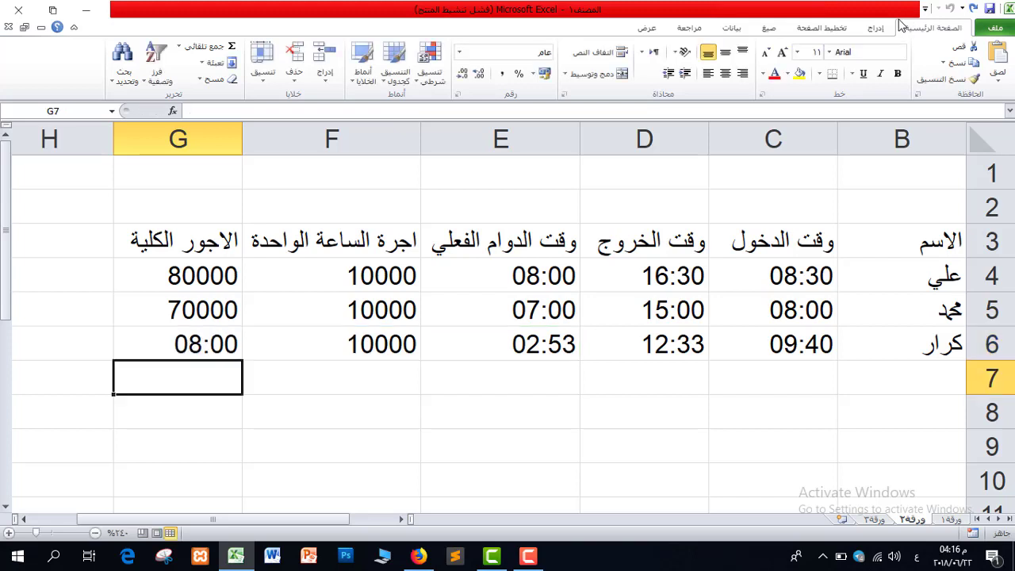
Change the number format of the third employee's total wages in G6 to General (عام).
left_click(217, 332)
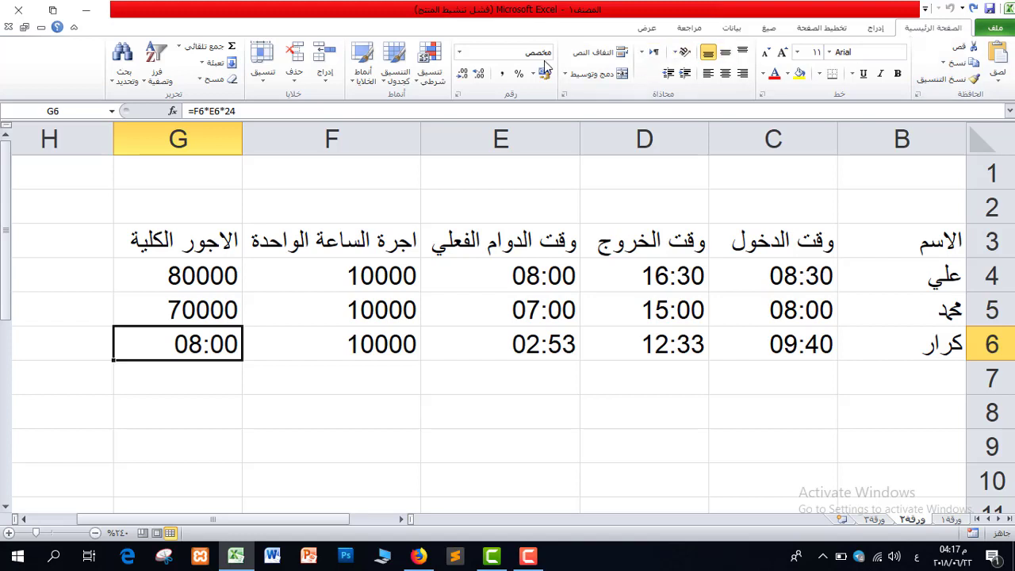
left_click(458, 51)
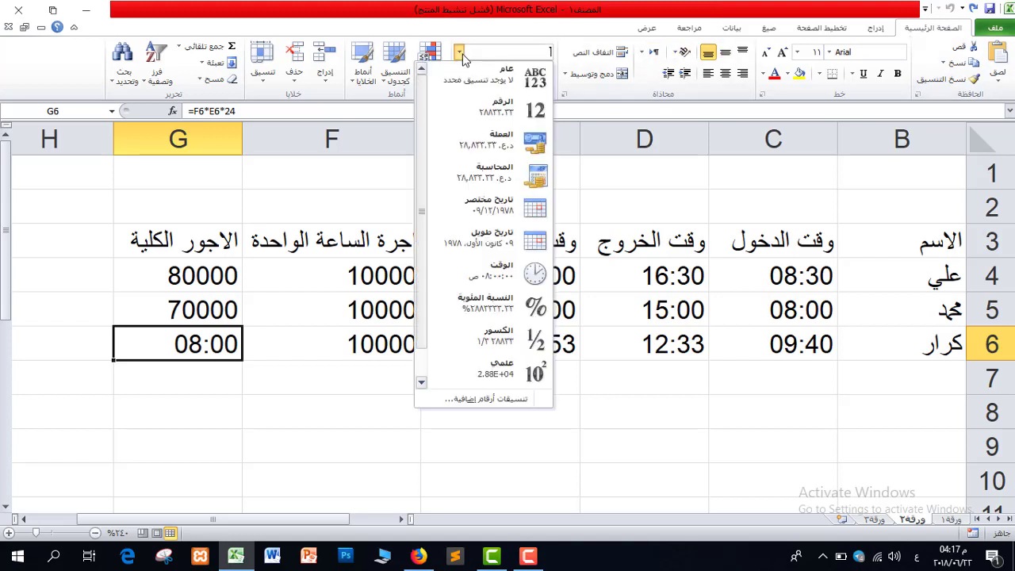
left_click(512, 93)
left_click(177, 387)
Decrease the decimals of the third employee's total wages in G6 to zero decimal places.
left_click(158, 346)
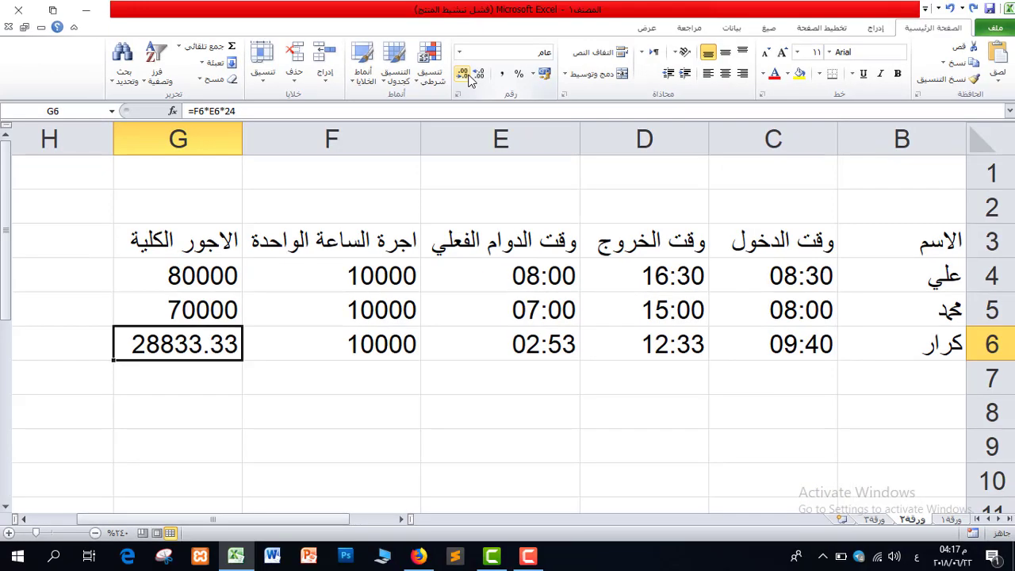
left_click(469, 77)
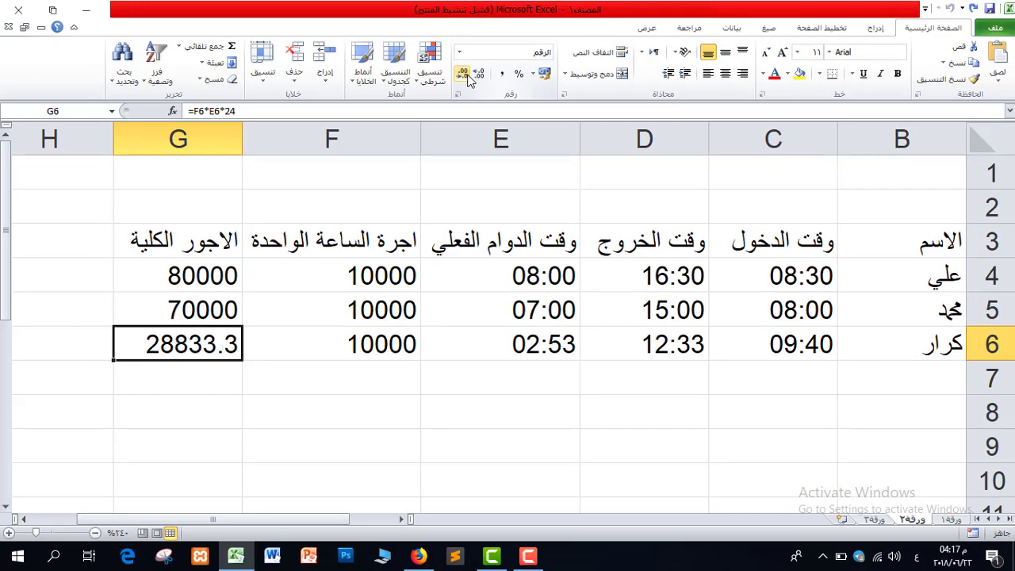
left_click(468, 77)
left_click(173, 382)
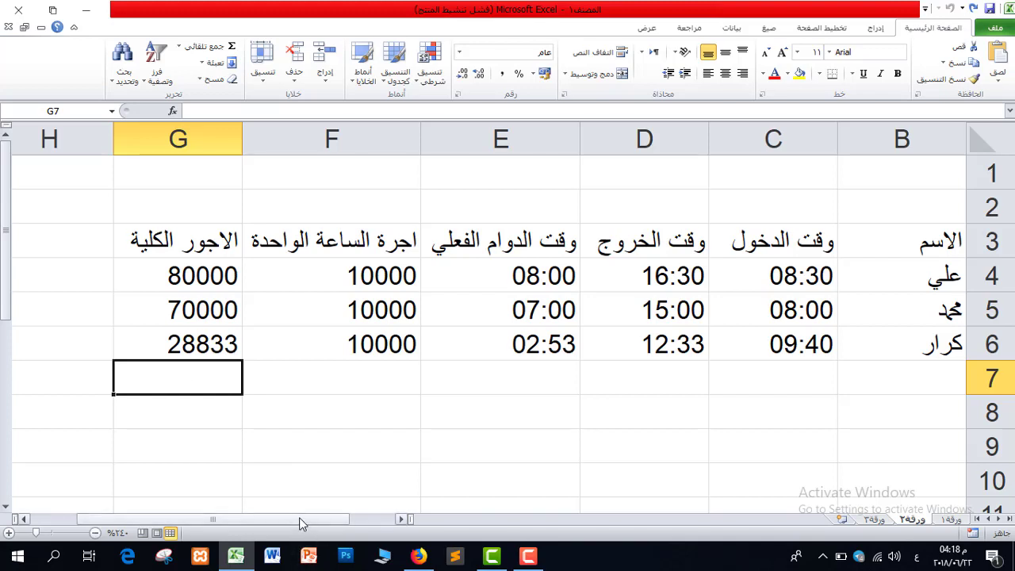
left_click_drag(278, 523, 311, 518)
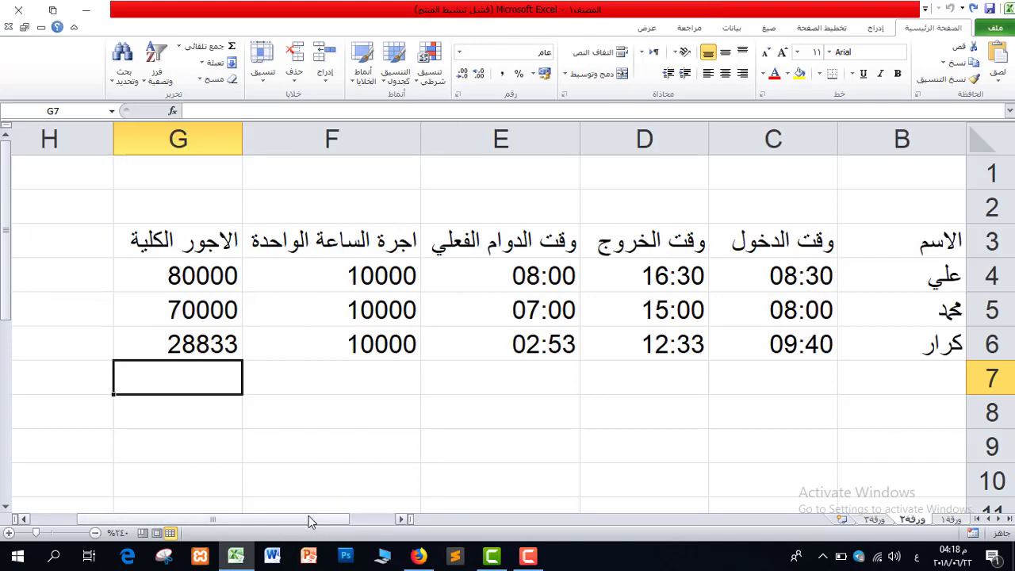